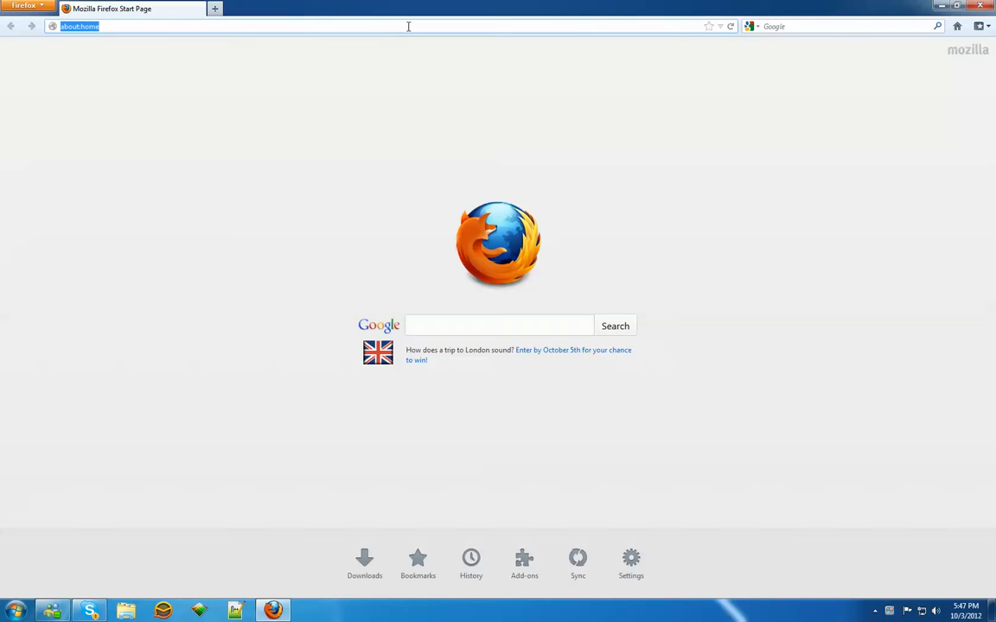
Step: Go to wordpress.org's download page and start downloading the WordPress 3.4.2 zip
{"action": "type", "text": "wordpress.org"}
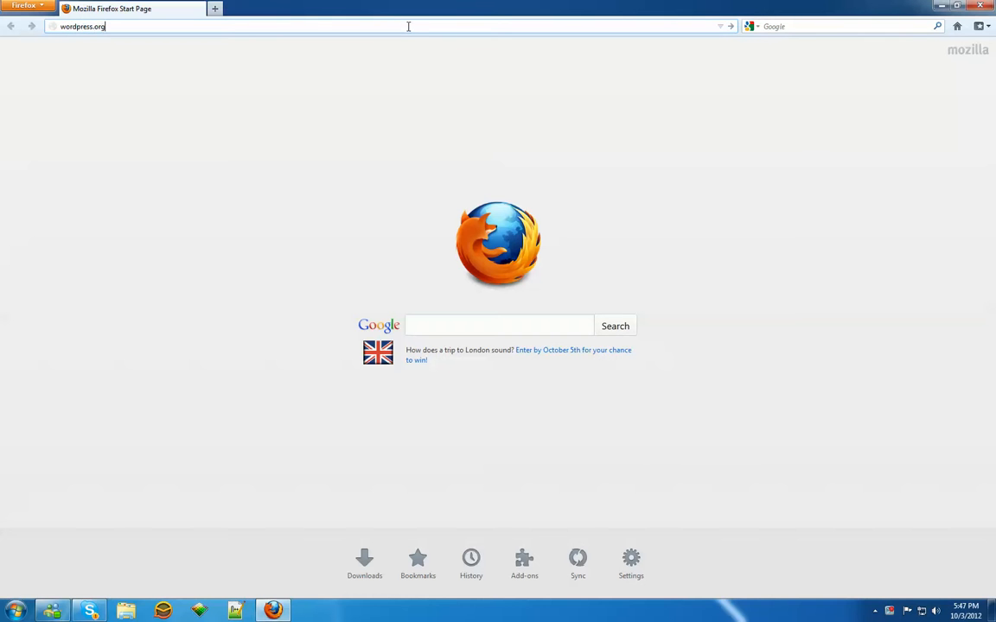
{"action": "key", "text": "Return"}
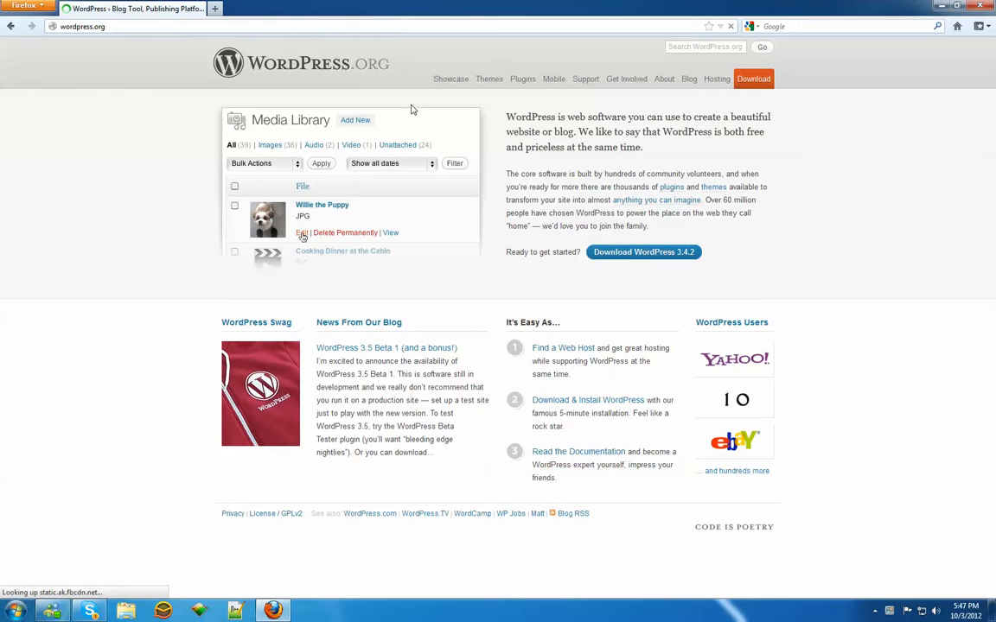
{"action": "left_click", "coordinate": [752, 79]}
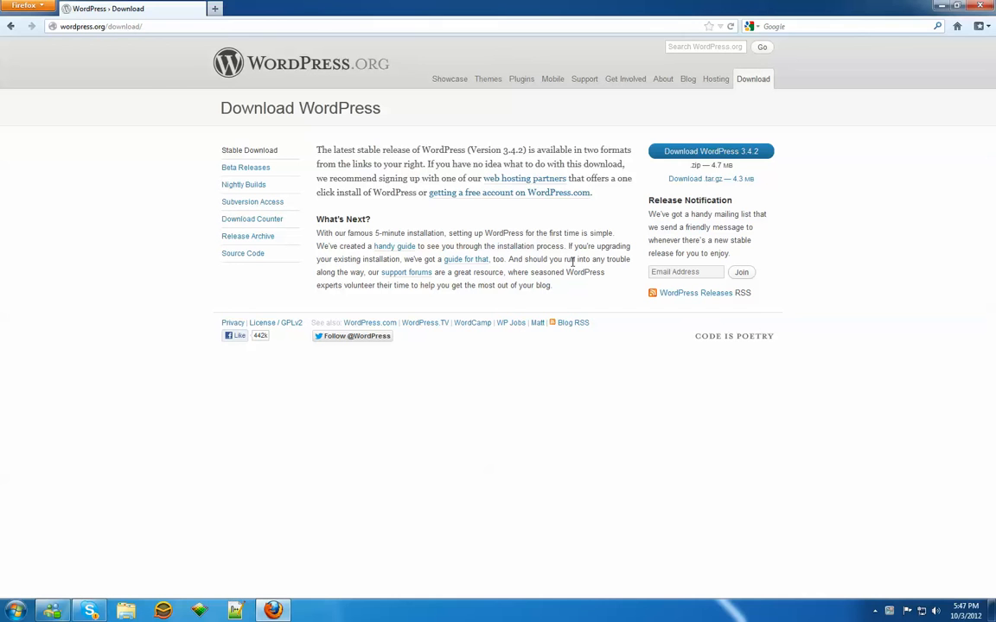
{"action": "left_click", "coordinate": [710, 153]}
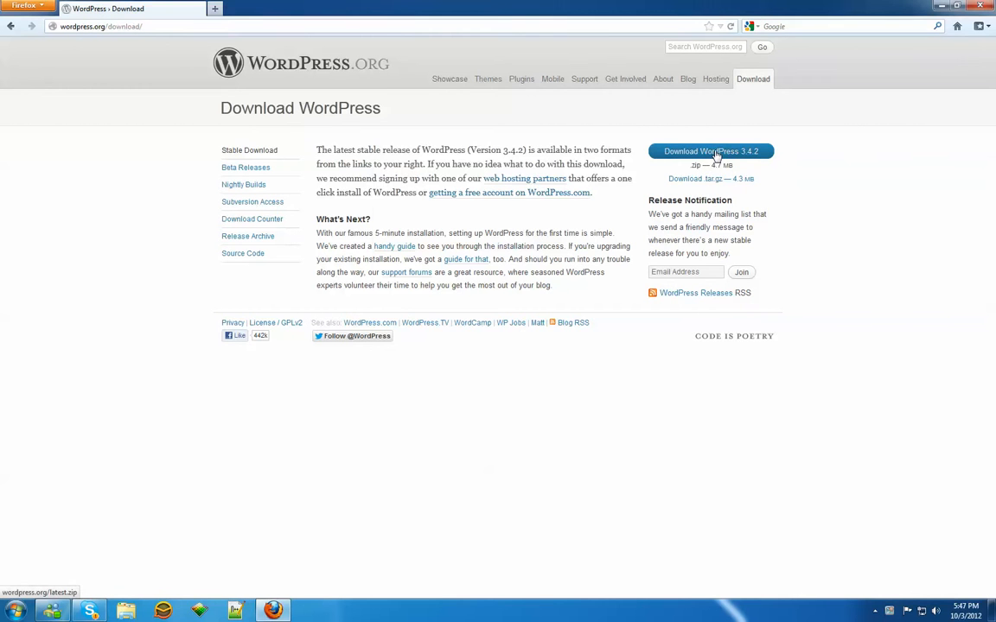
Step: Save the wordpress-3.4.2 zip file in the WordPressSoftware folder inside Wordpress on Local Disk (D:)
{"action": "left_click", "coordinate": [554, 318]}
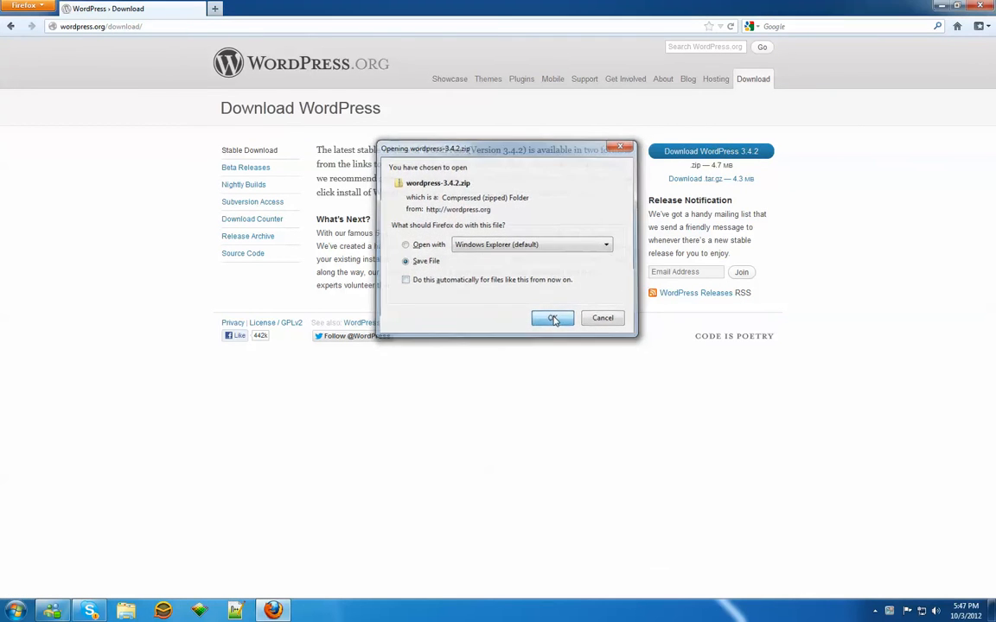
{"action": "left_click", "coordinate": [344, 358]}
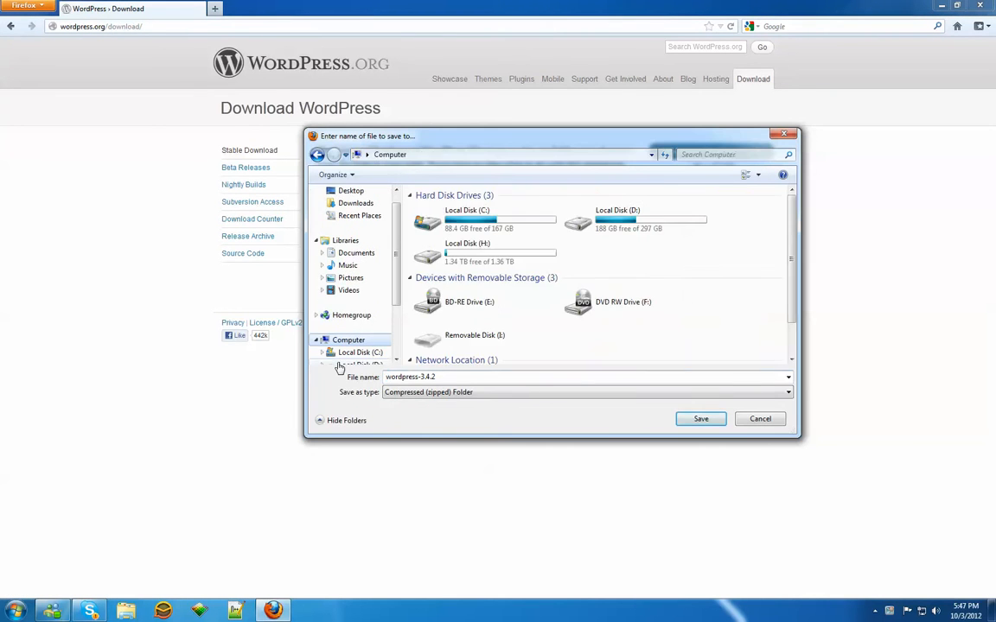
{"action": "double_click", "coordinate": [649, 225]}
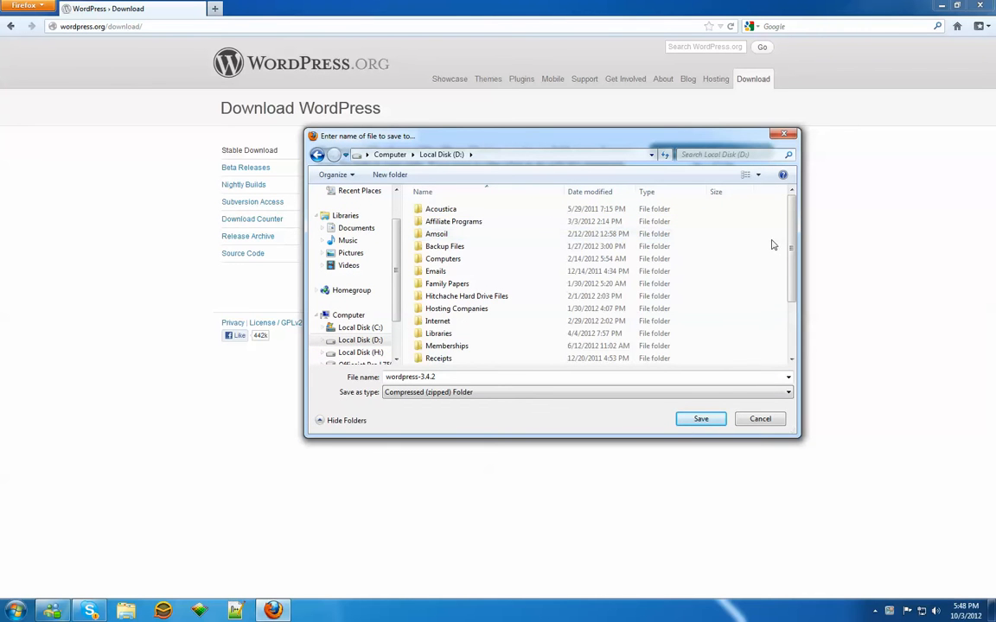
{"action": "left_click_drag", "start_coordinate": [788, 244], "coordinate": [786, 297]}
{"action": "double_click", "coordinate": [489, 346]}
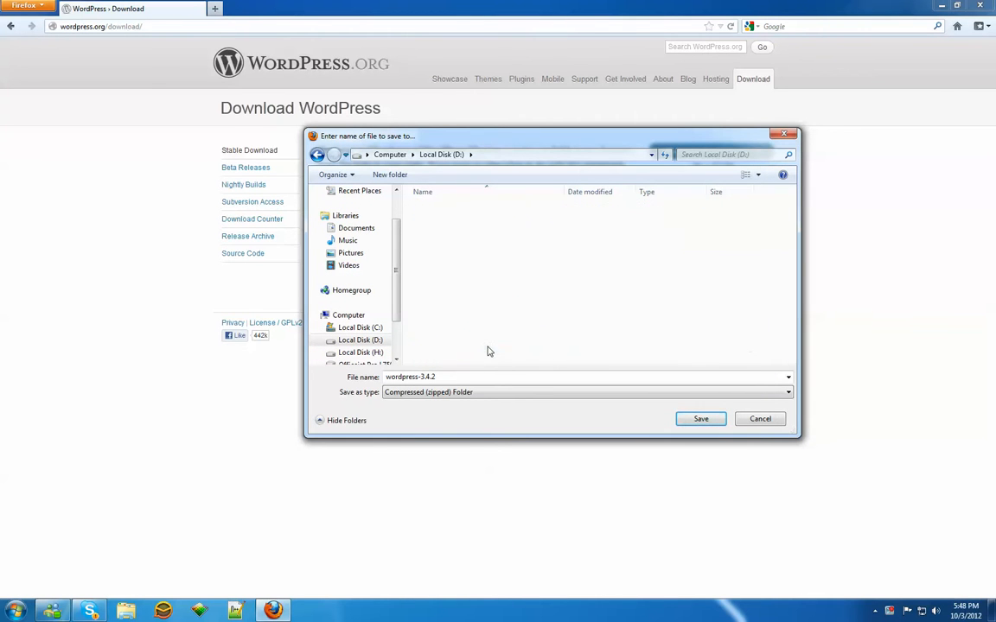
{"action": "left_click_drag", "start_coordinate": [793, 201], "coordinate": [791, 291]}
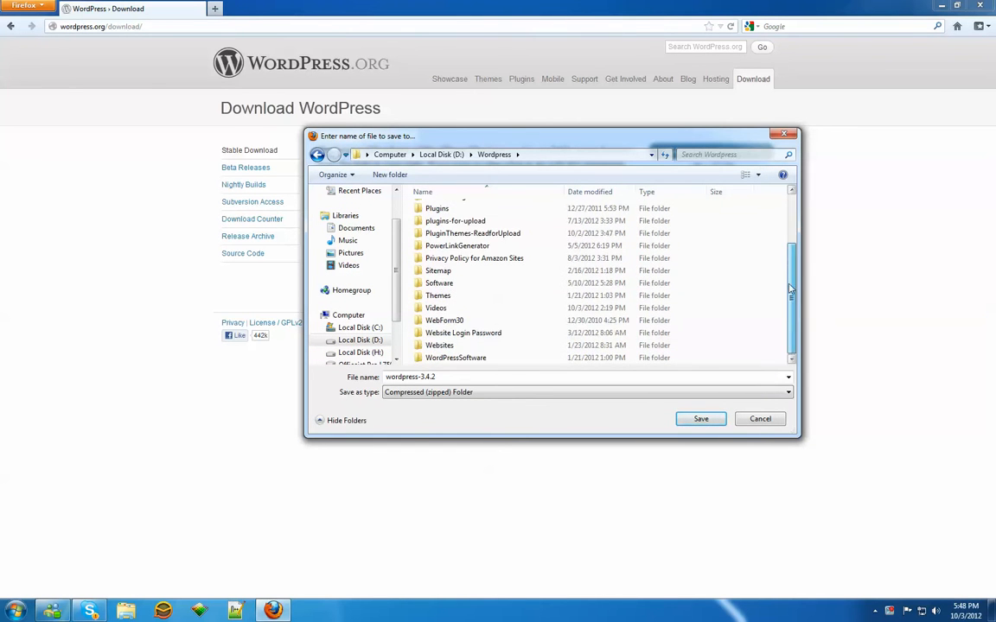
{"action": "double_click", "coordinate": [486, 359]}
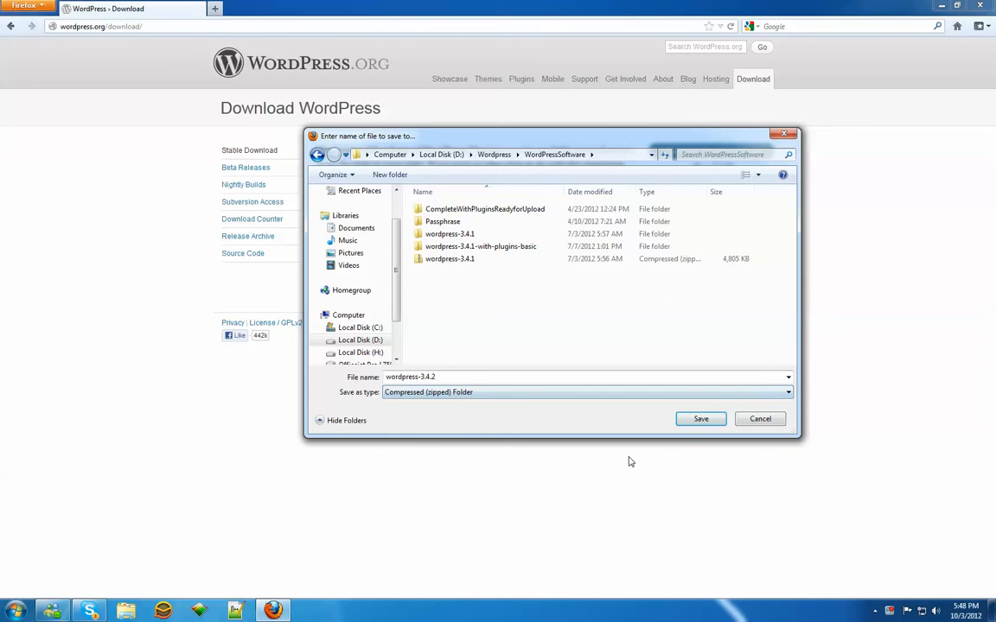
{"action": "left_click", "coordinate": [699, 421]}
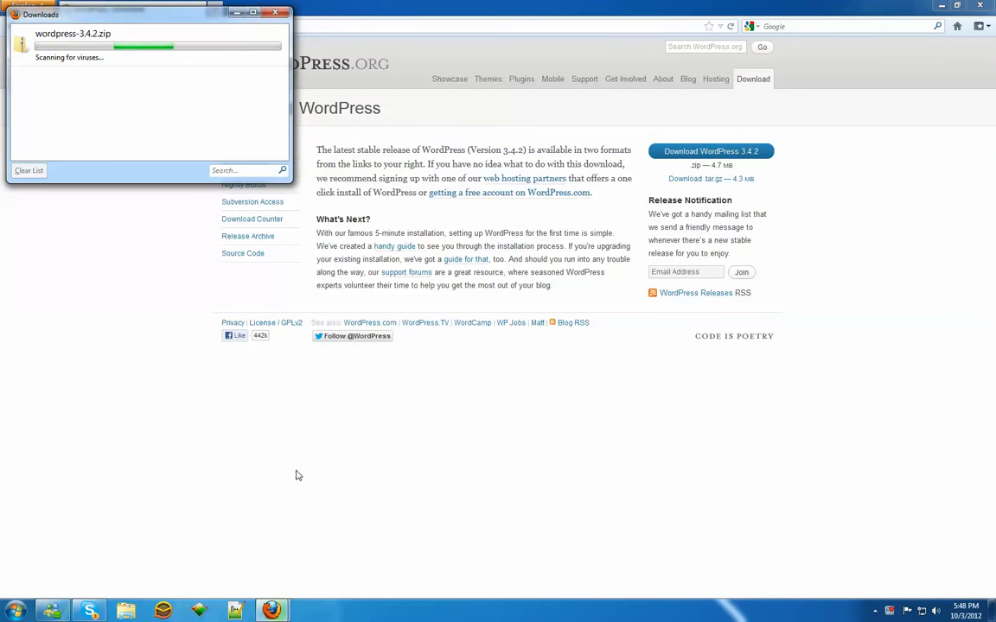
Step: Switch to Windows Explorer and open the Wordpress\WordPressSoftware folder on Local Disk (D:)
{"action": "left_click", "coordinate": [125, 611]}
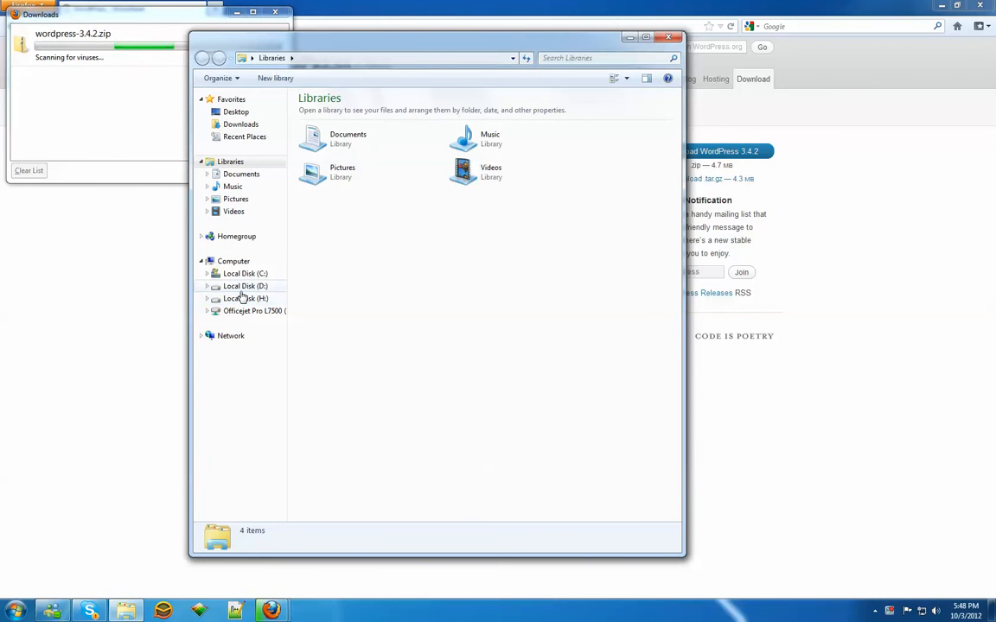
{"action": "left_click", "coordinate": [244, 287]}
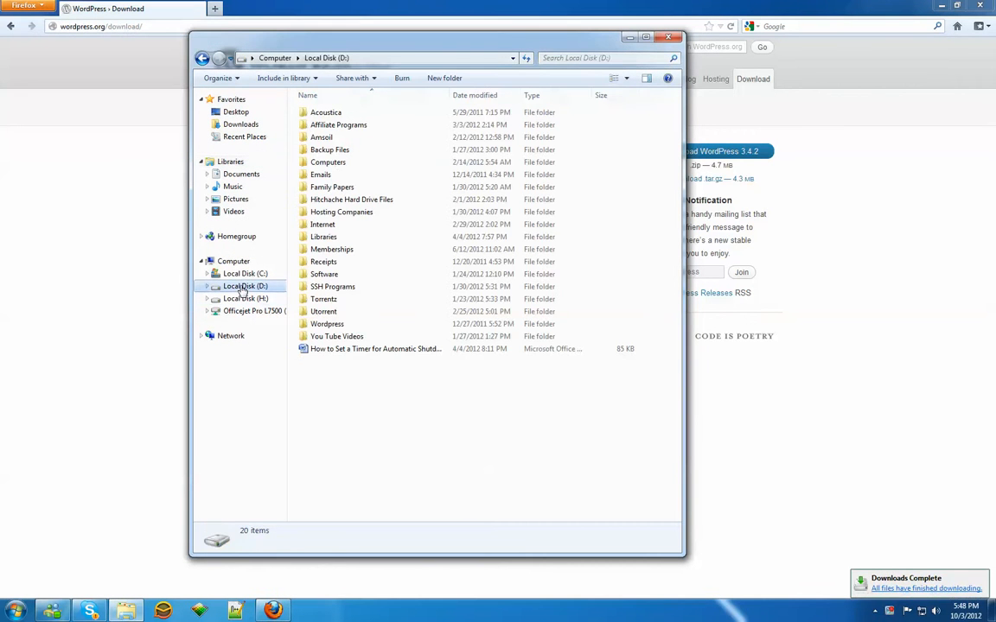
{"action": "double_click", "coordinate": [337, 325]}
{"action": "double_click", "coordinate": [337, 337]}
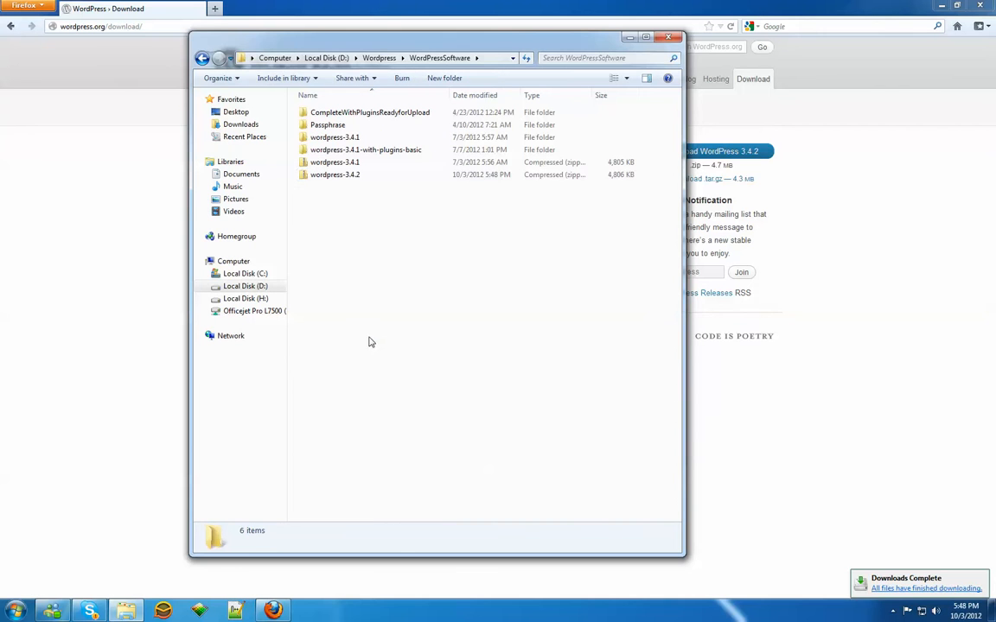
Step: Extract the wordpress-3.4.2 zip with 7-Zip into its own wordpress-3.4.2 folder
{"action": "left_click", "coordinate": [360, 176]}
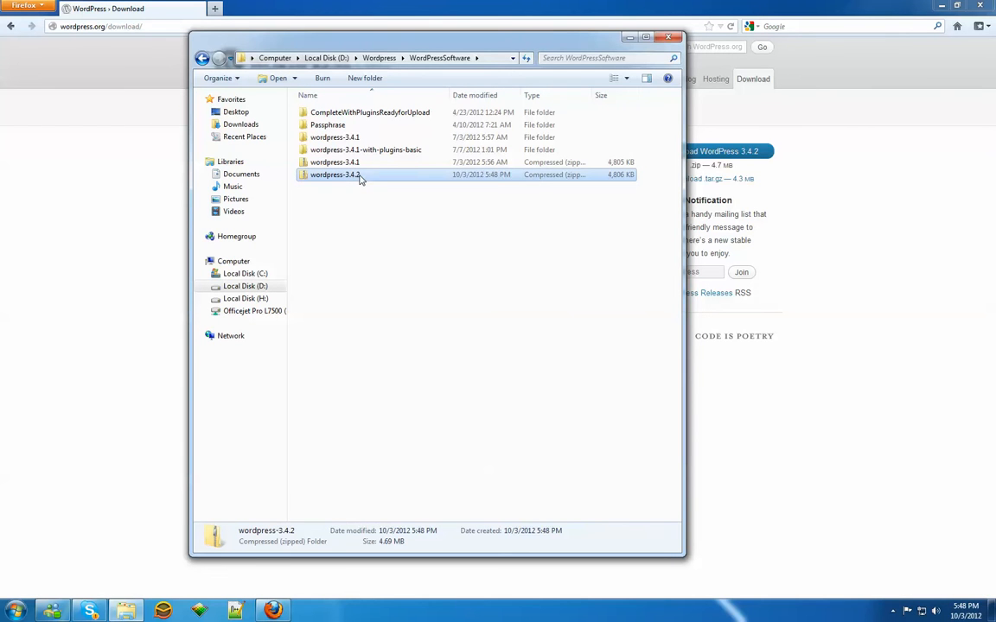
{"action": "right_click", "coordinate": [359, 177]}
{"action": "mouse_move", "coordinate": [473, 264]}
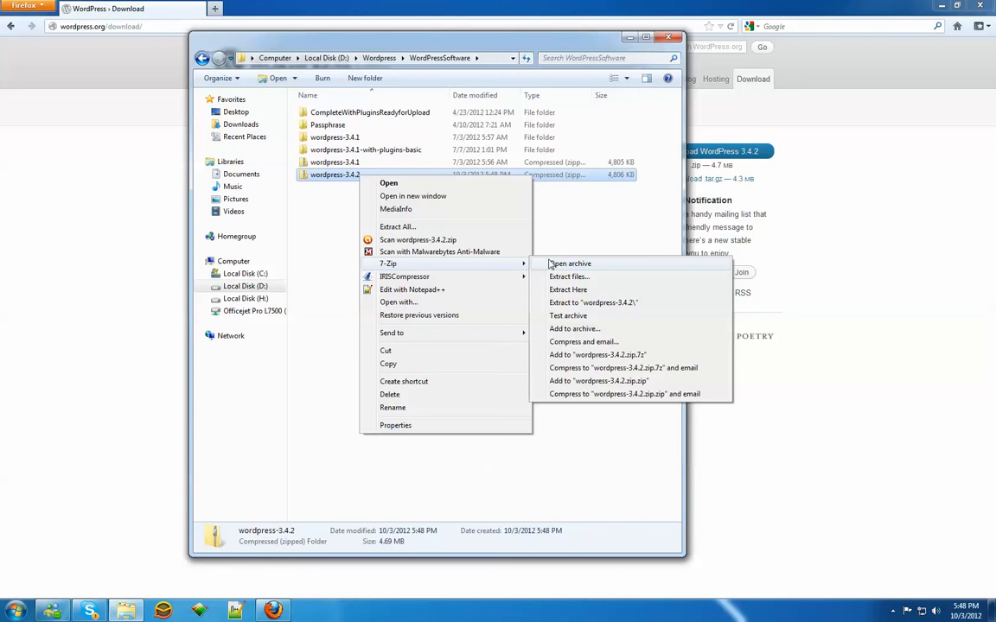
{"action": "left_click", "coordinate": [607, 304]}
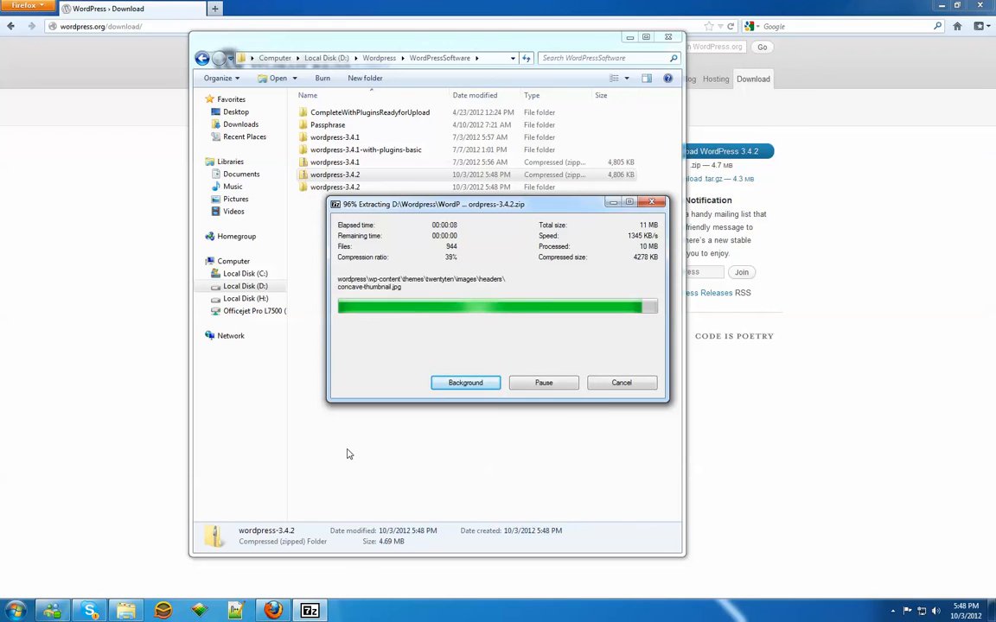
Step: Examine the WordPress files in the wordpress subfolder of the extracted wordpress-3.4.2 folder
{"action": "double_click", "coordinate": [329, 188]}
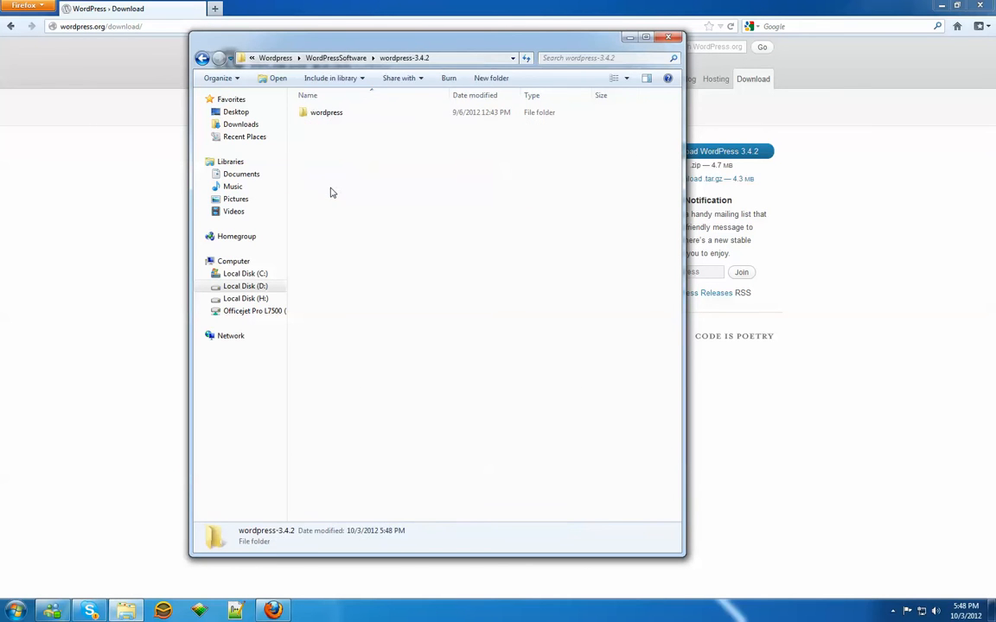
{"action": "double_click", "coordinate": [324, 115]}
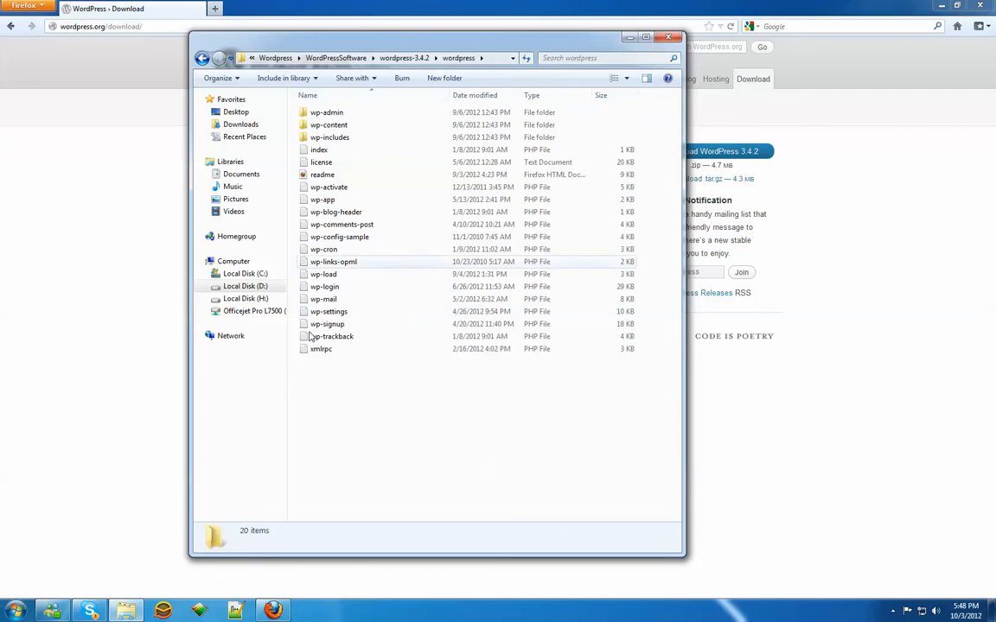
{"action": "left_click", "coordinate": [201, 57]}
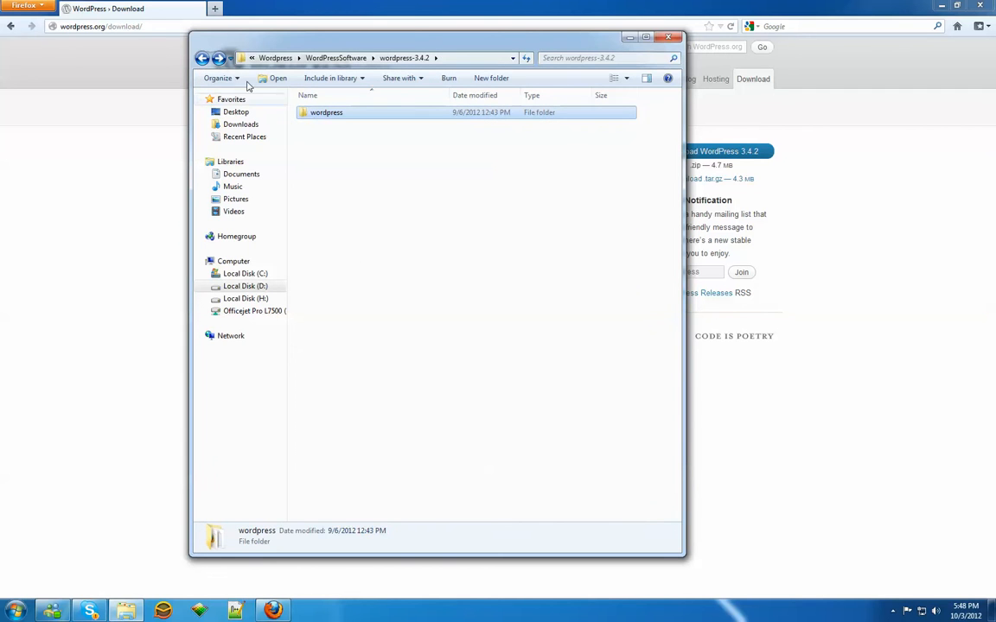
{"action": "left_click", "coordinate": [377, 111]}
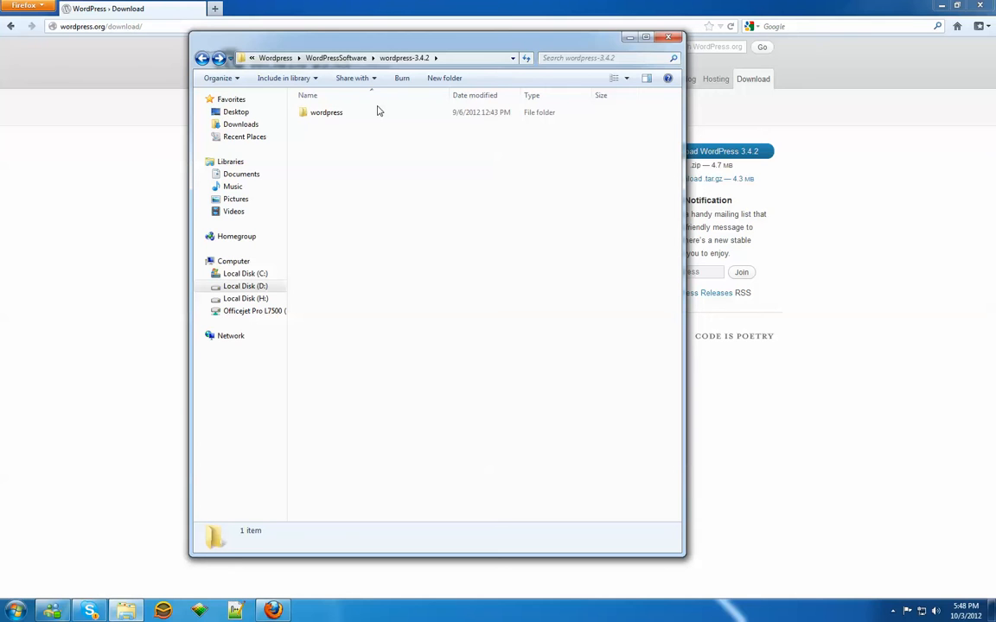
{"action": "double_click", "coordinate": [366, 113]}
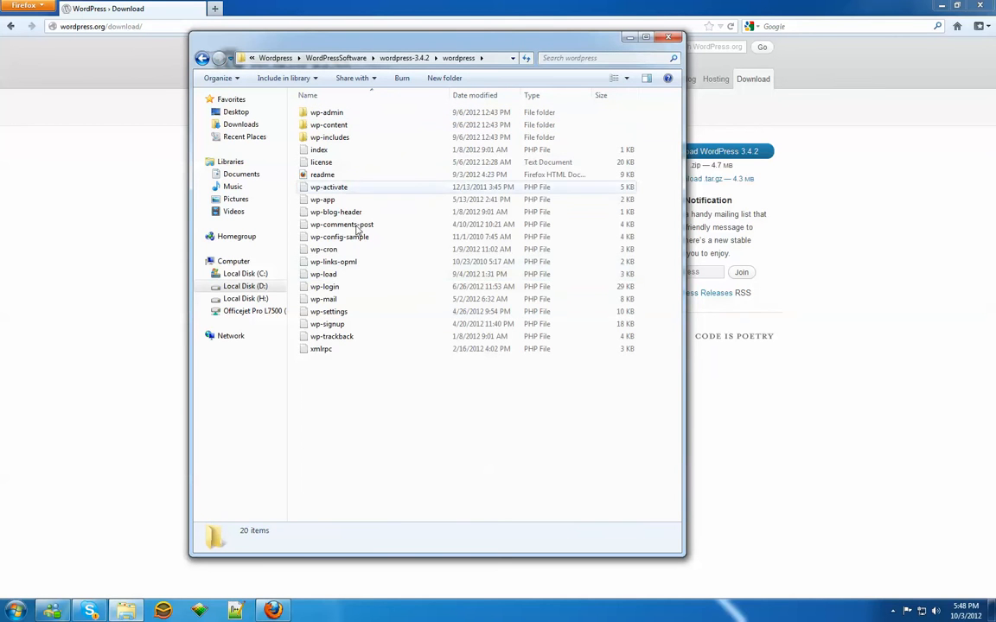
Step: Leave the folder window and launch FileZilla
{"action": "left_click", "coordinate": [798, 414]}
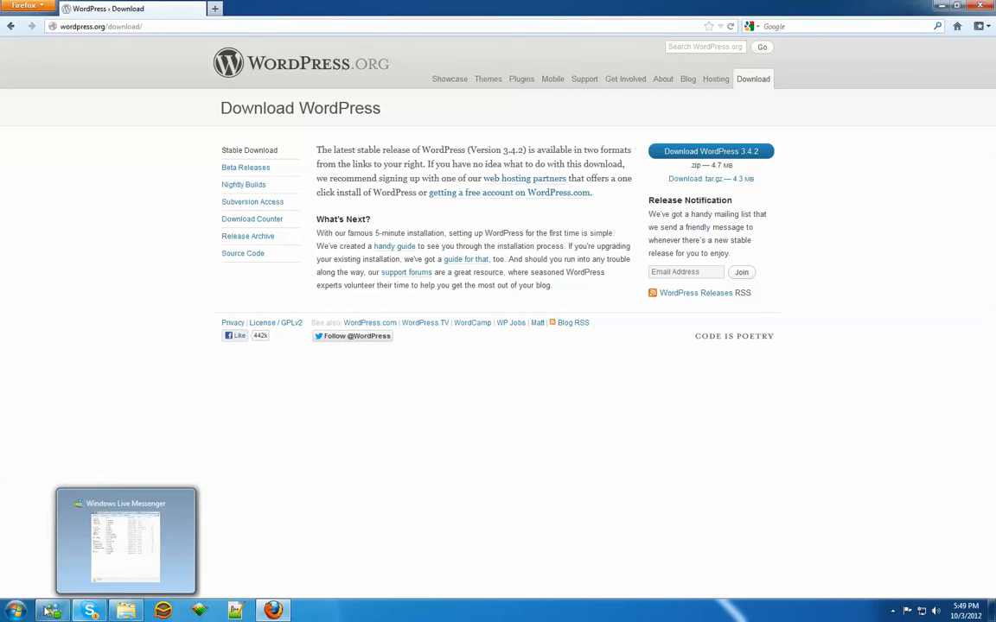
{"action": "left_click", "coordinate": [16, 612]}
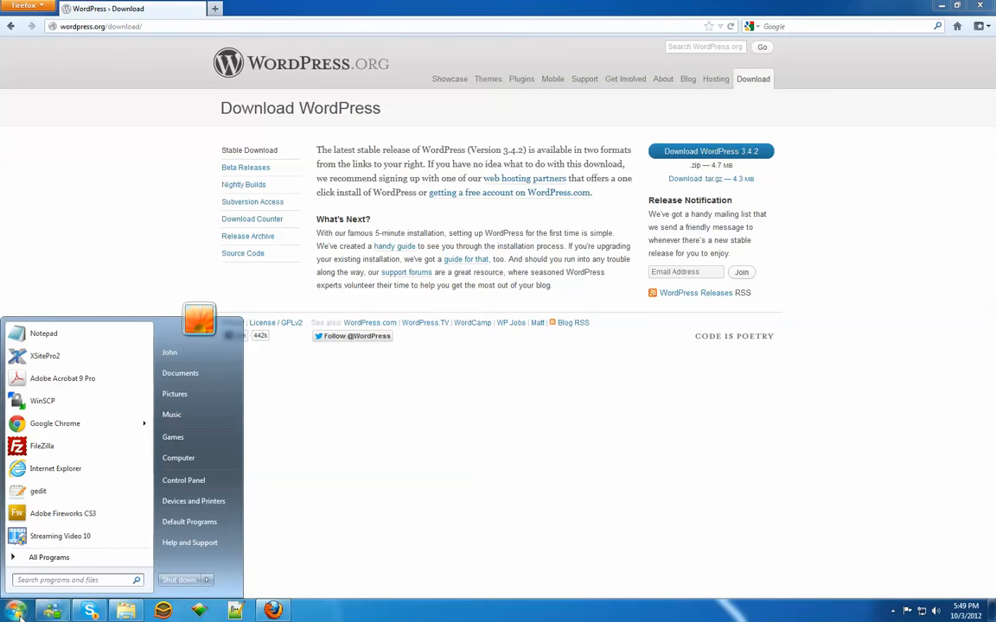
{"action": "left_click", "coordinate": [52, 448]}
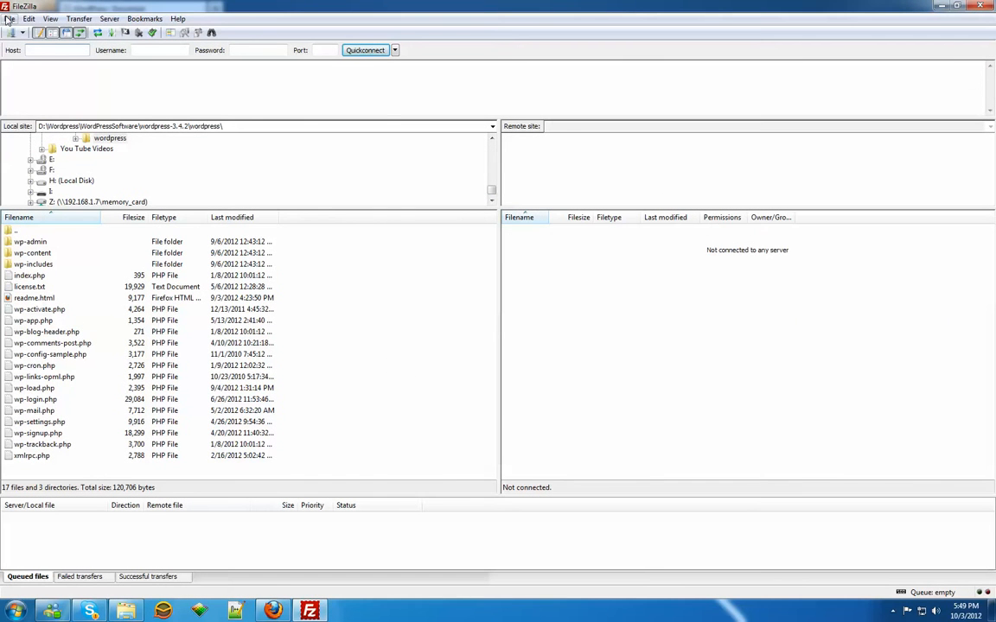
Step: Delete the existing e-reader-book.com entry from the Site Manager
{"action": "left_click", "coordinate": [8, 18]}
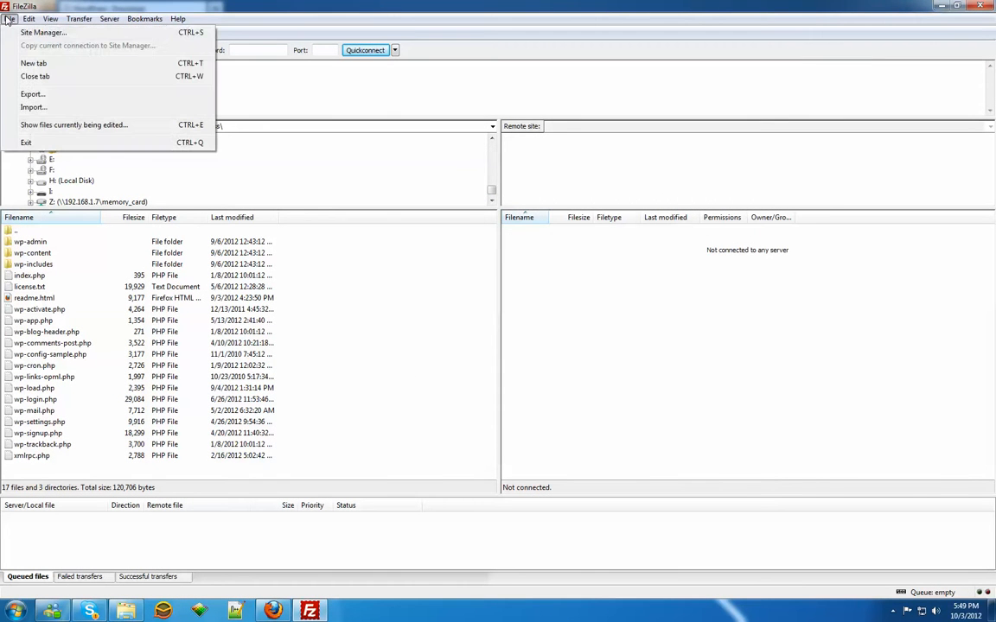
{"action": "left_click", "coordinate": [30, 32]}
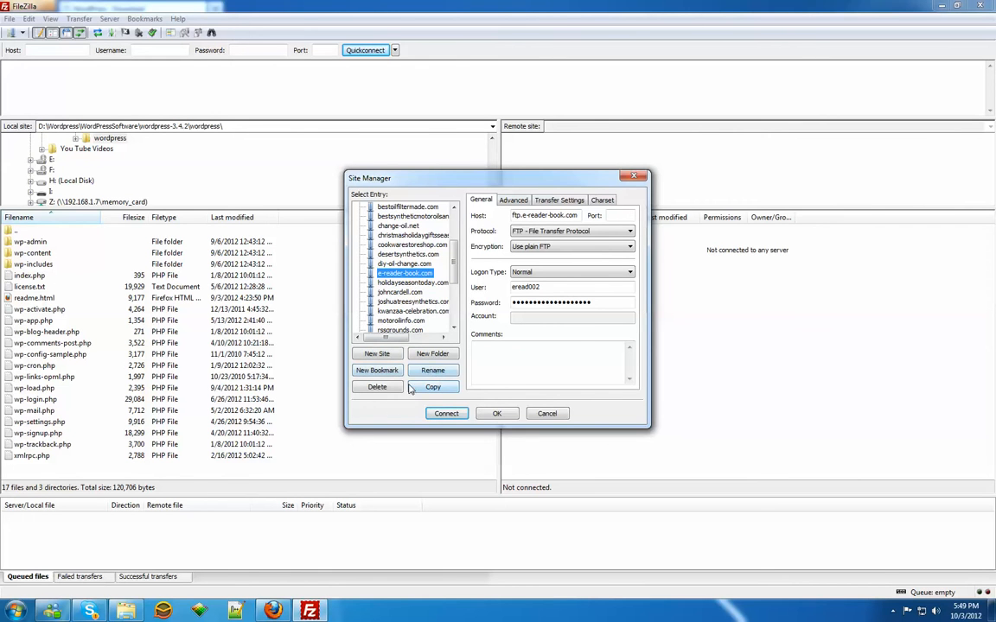
{"action": "left_click", "coordinate": [376, 387]}
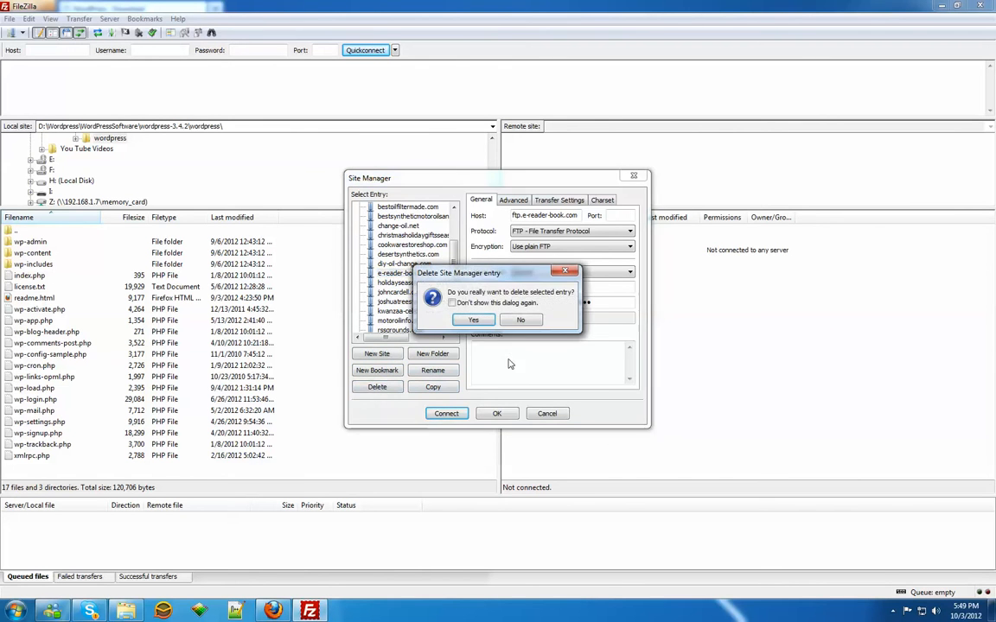
{"action": "left_click", "coordinate": [474, 320]}
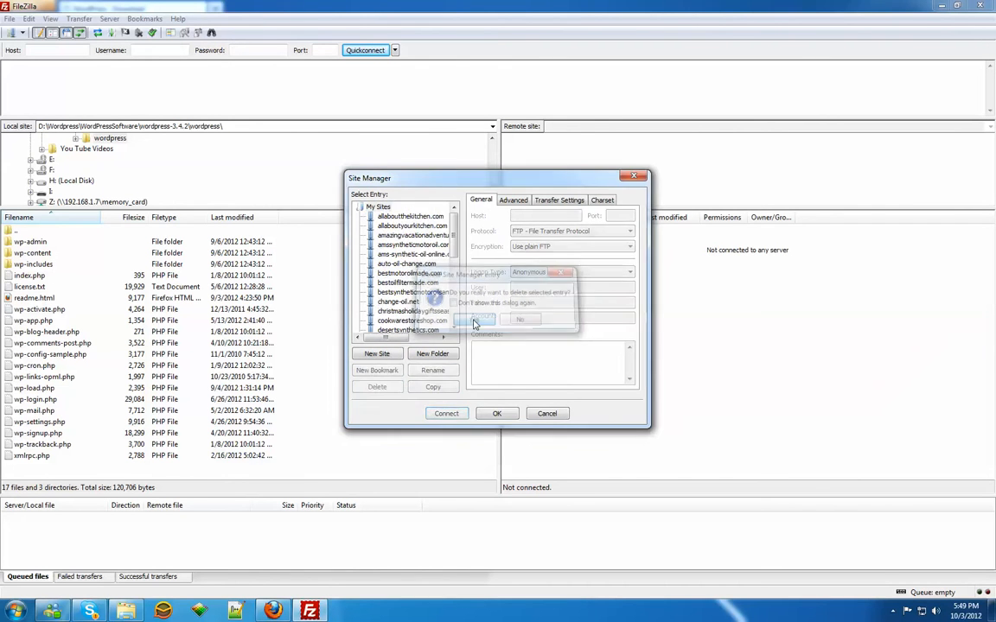
Step: Create a new site entry named e-reader-book.com with the host ftp.e-reader-book.com
{"action": "left_click", "coordinate": [382, 359]}
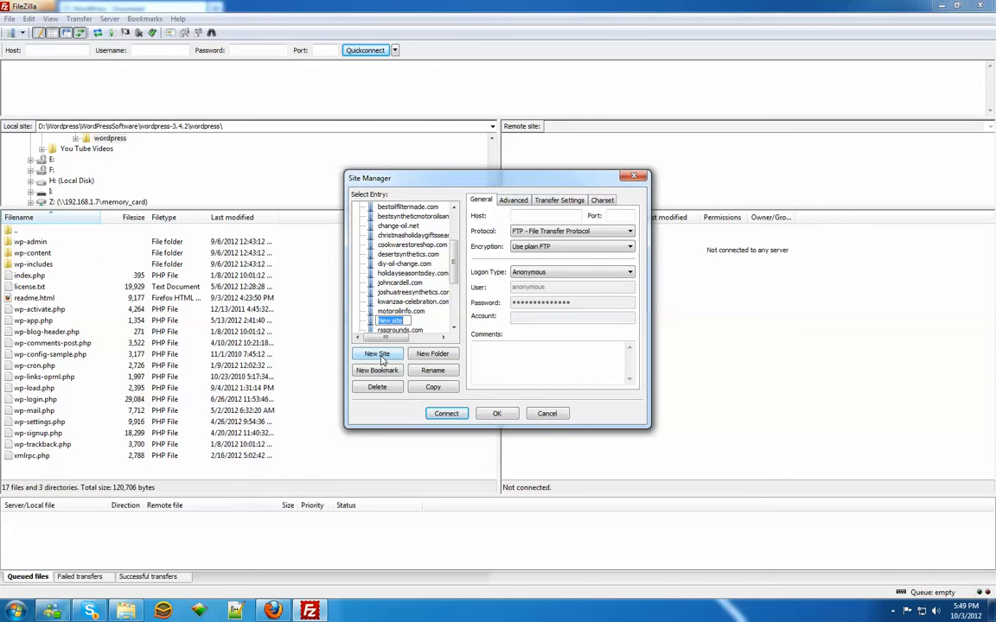
{"action": "type", "text": "e-reader-book.com"}
{"action": "left_click", "coordinate": [540, 216]}
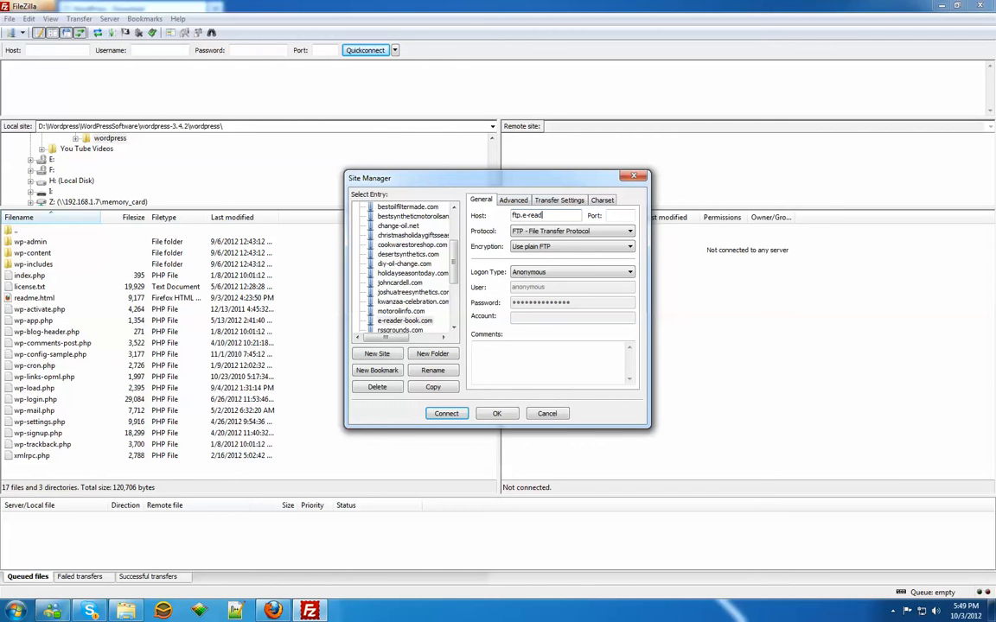
{"action": "type", "text": "ftp.e-reader-book.com"}
{"action": "left_click", "coordinate": [586, 272]}
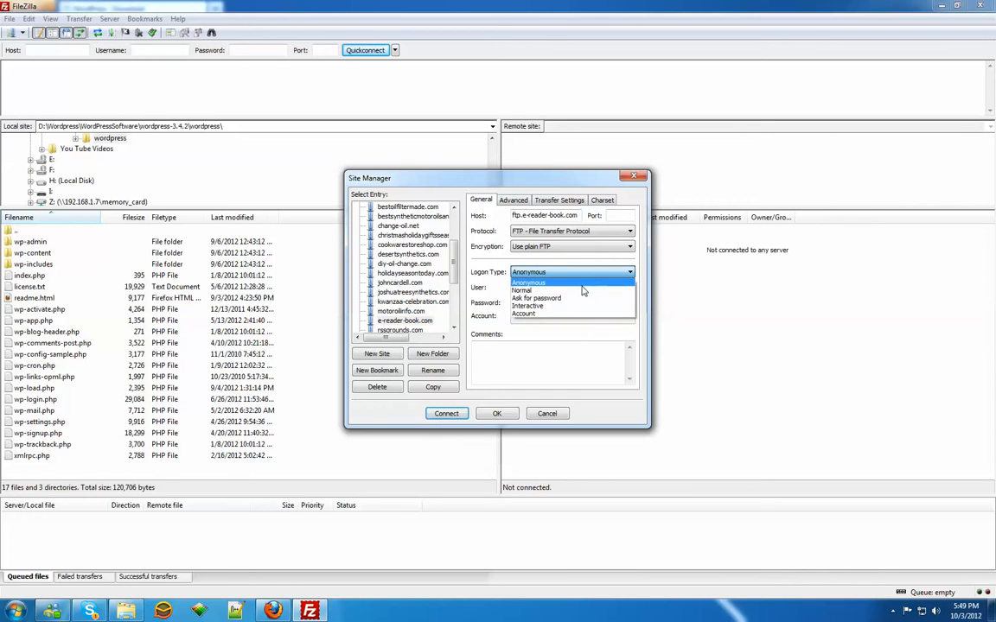
{"action": "left_click", "coordinate": [586, 292]}
{"action": "double_click", "coordinate": [562, 287]}
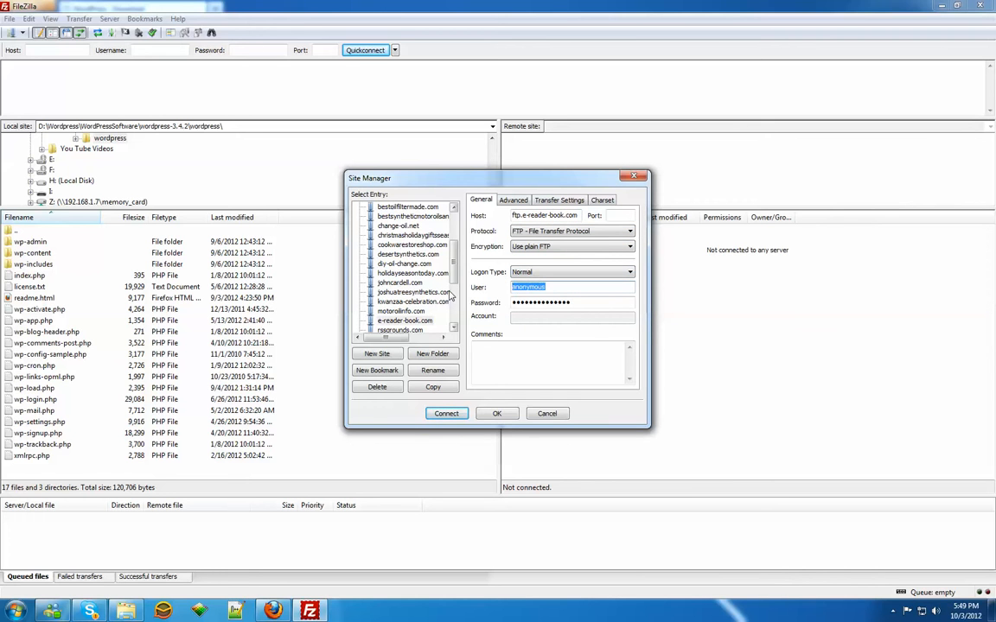
{"action": "type", "text": "eread002"}
{"action": "key", "text": "Tab"}
{"action": "type", "text": "****"}
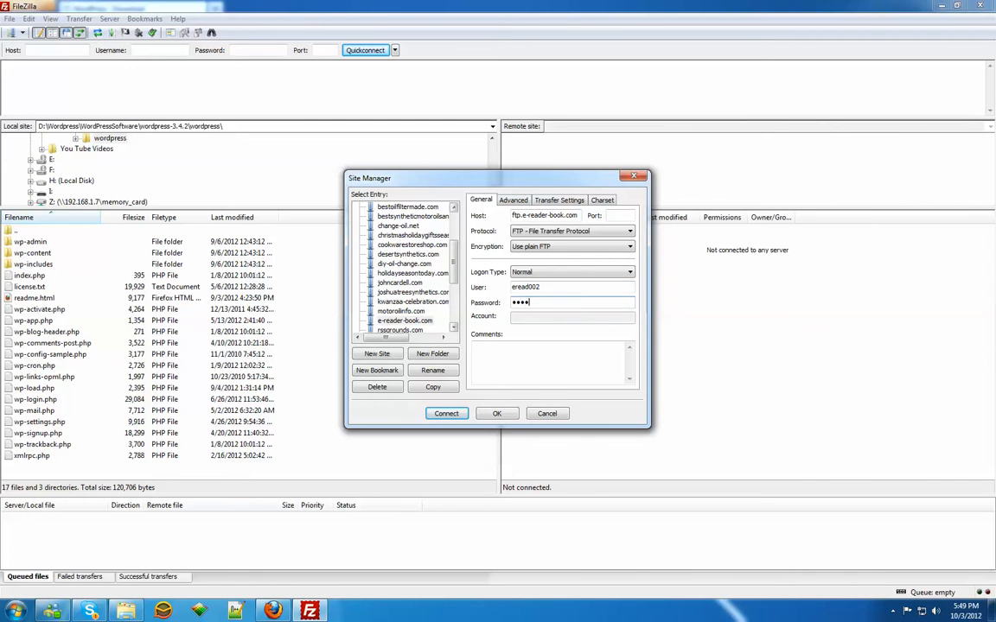
{"action": "type", "text": "*******"}
{"action": "left_click", "coordinate": [446, 413]}
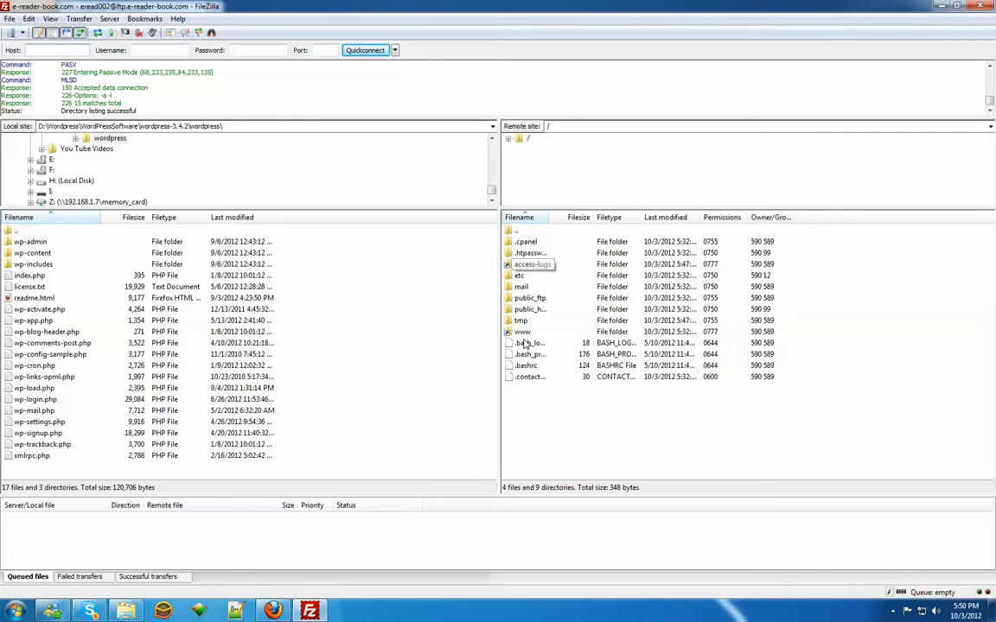
Step: Open the remote public_html folder and refresh the local file list
{"action": "double_click", "coordinate": [529, 310]}
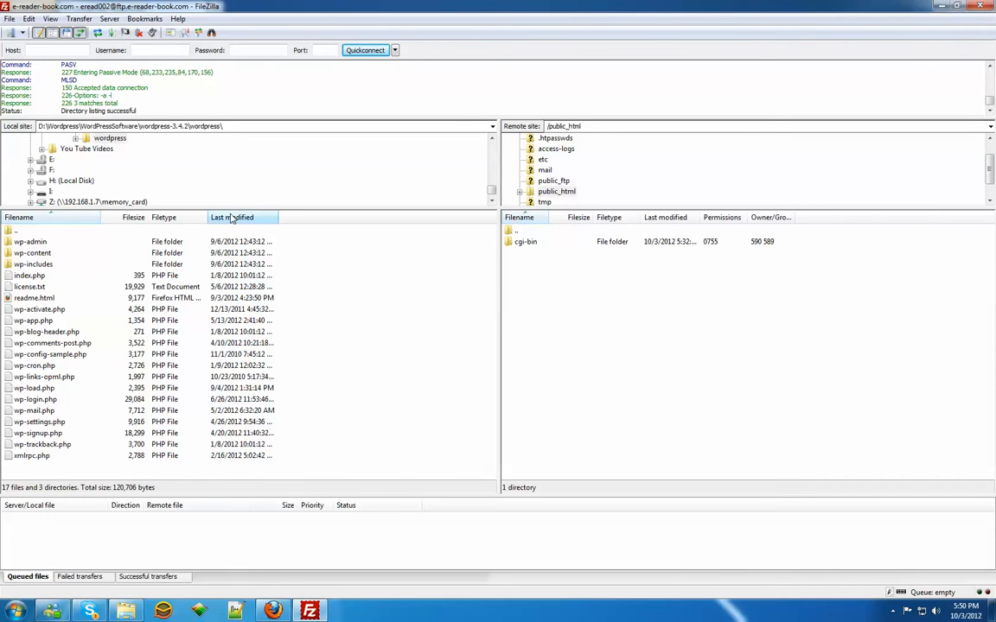
{"action": "right_click", "coordinate": [395, 300]}
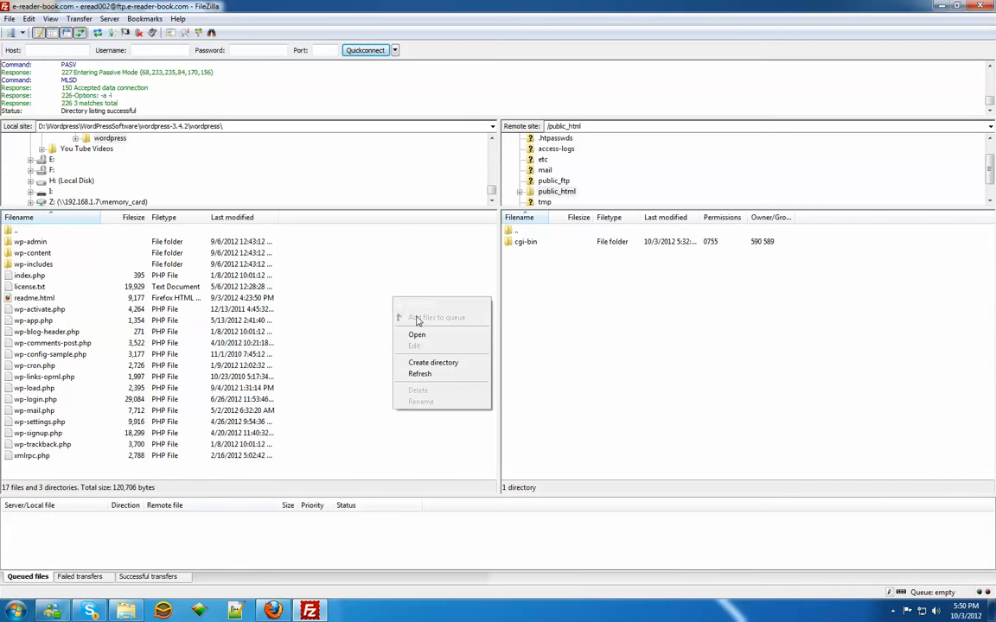
{"action": "left_click", "coordinate": [427, 377]}
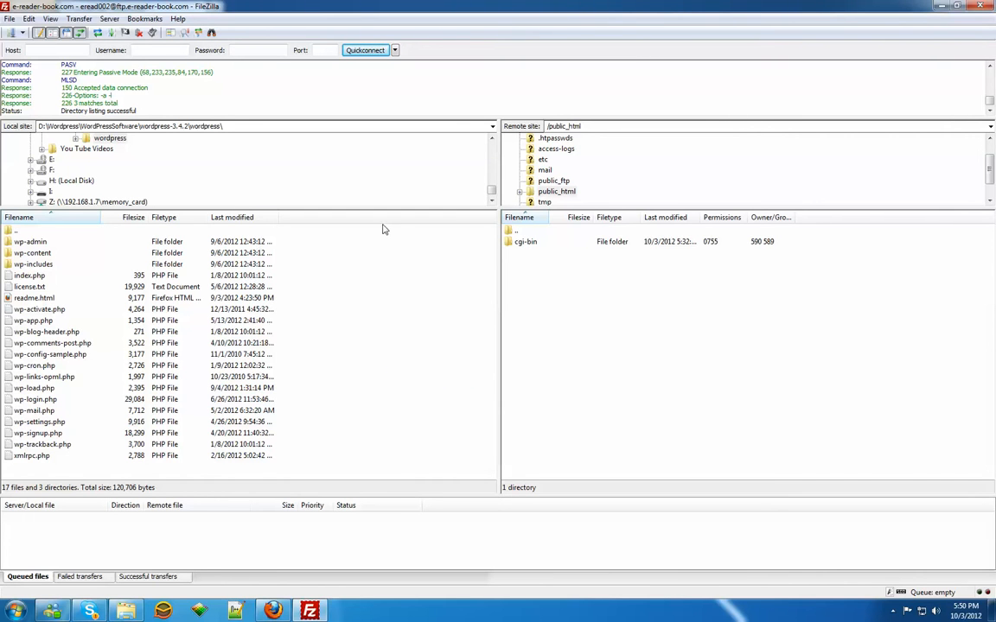
Step: Go to the local wordpress-3.4.2 folder and open its wordpress subfolder
{"action": "scroll", "coordinate": [442, 177], "scroll_direction": "up", "scroll_amount": 2}
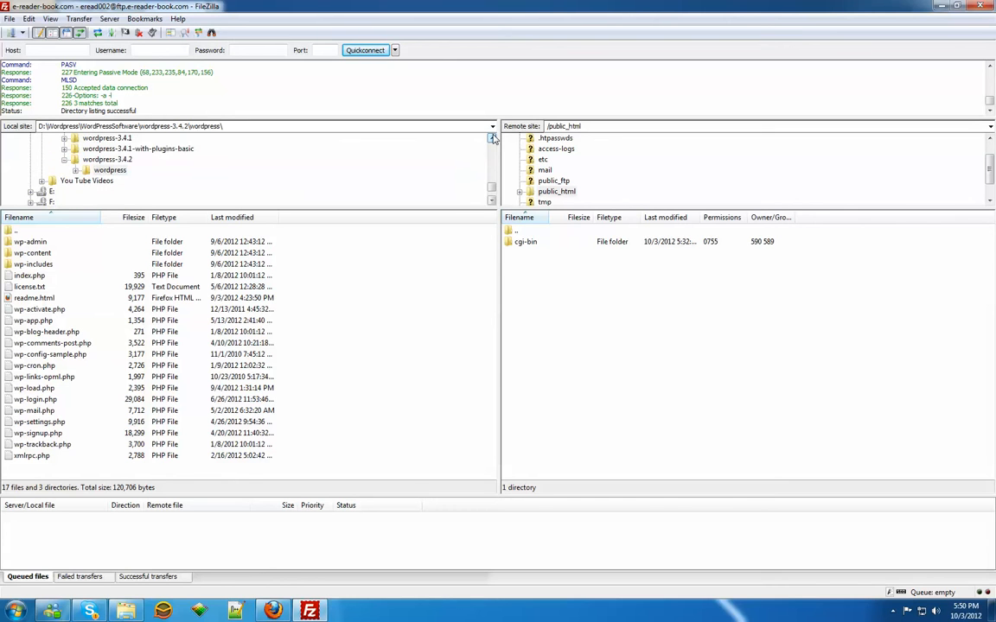
{"action": "left_click", "coordinate": [107, 170]}
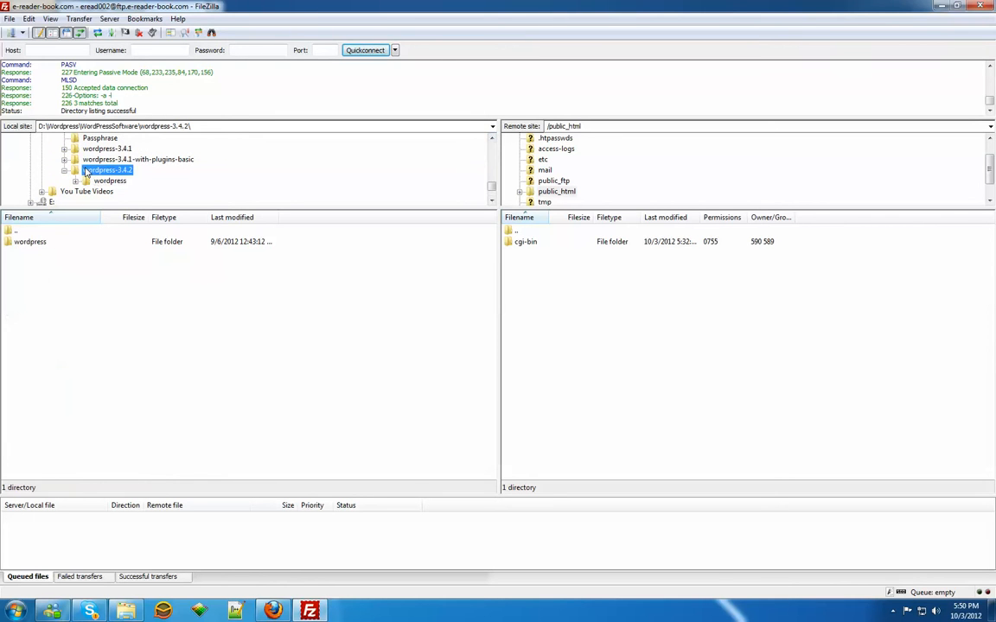
{"action": "double_click", "coordinate": [29, 242]}
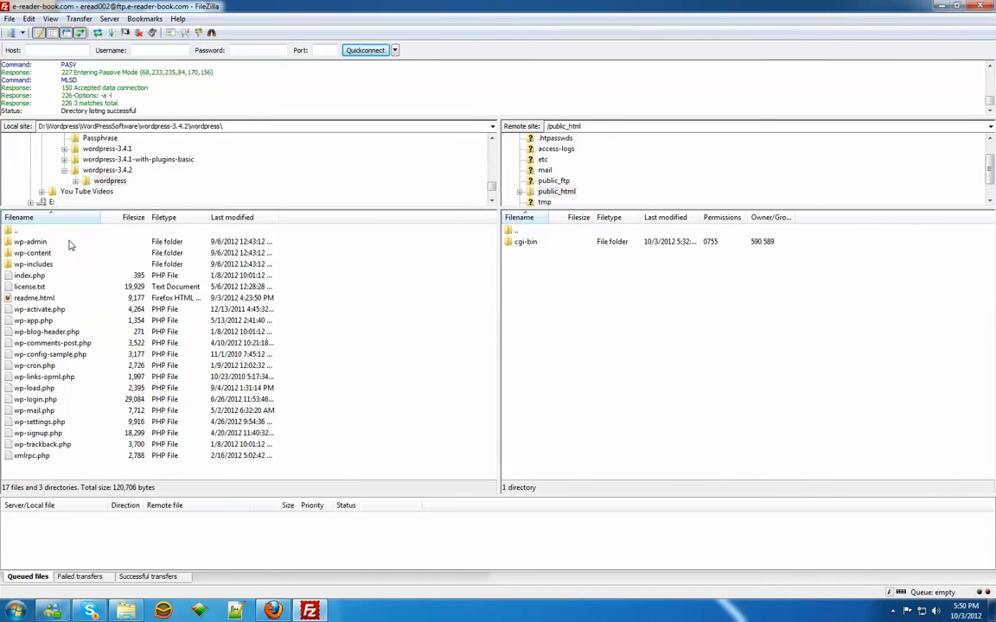
Step: Upload all files and folders of the local wordpress folder to the remote public_html folder
{"action": "left_click", "coordinate": [35, 242]}
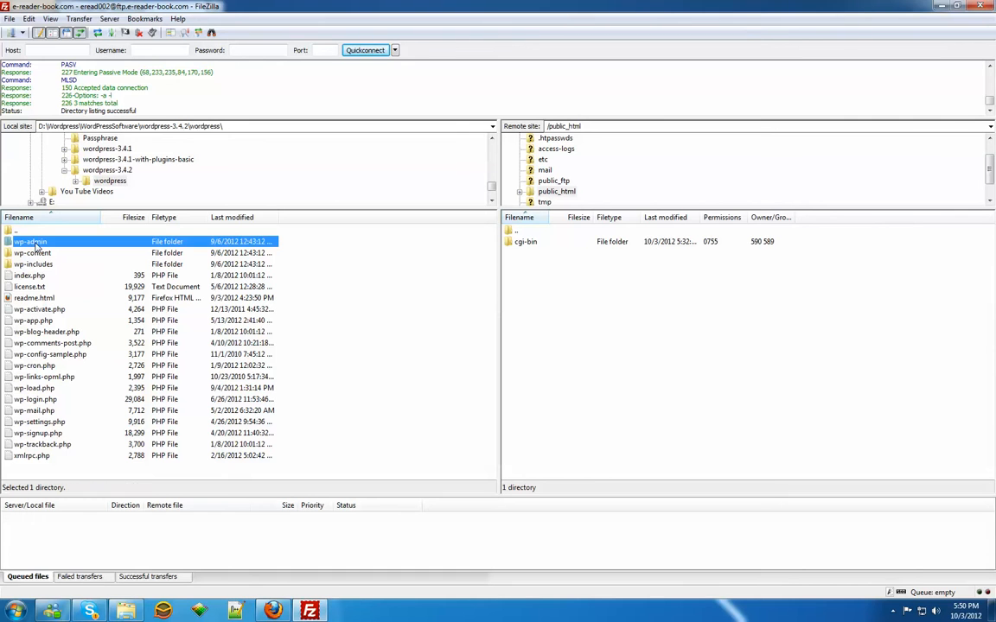
{"action": "key", "text": "ctrl+a"}
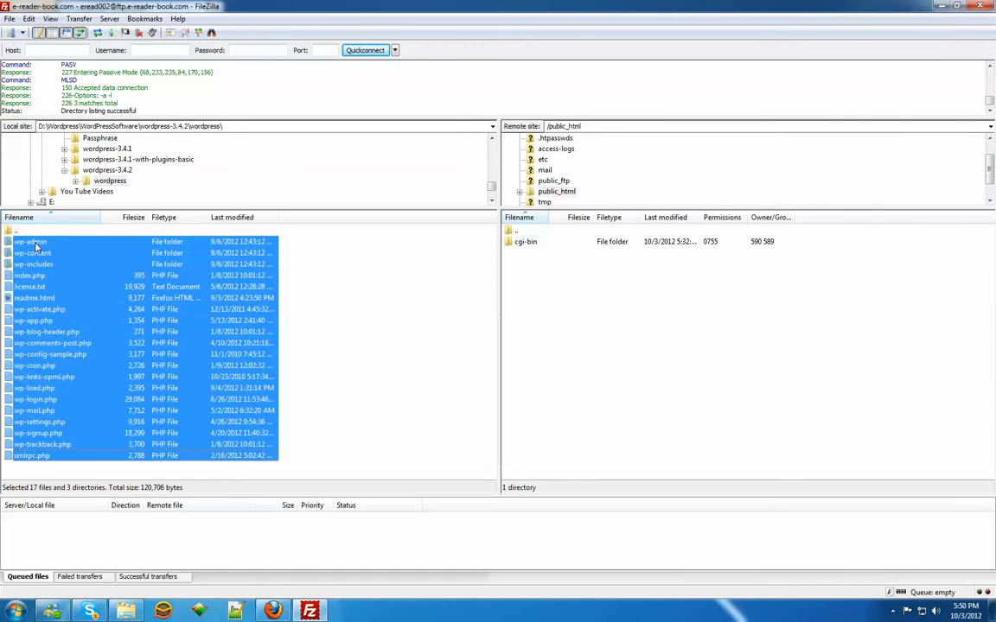
{"action": "right_click", "coordinate": [77, 242]}
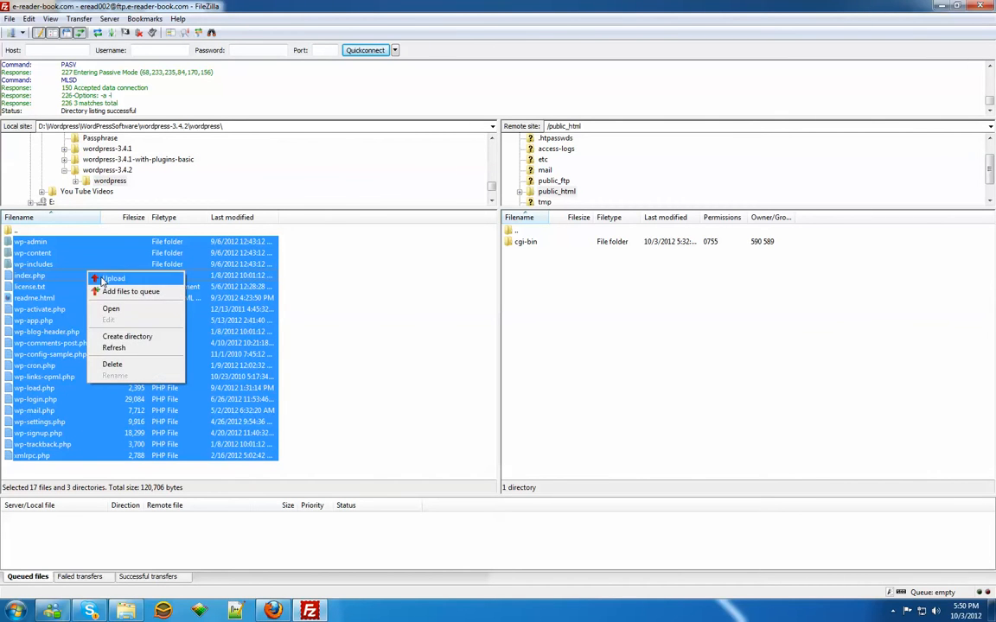
{"action": "left_click", "coordinate": [93, 251]}
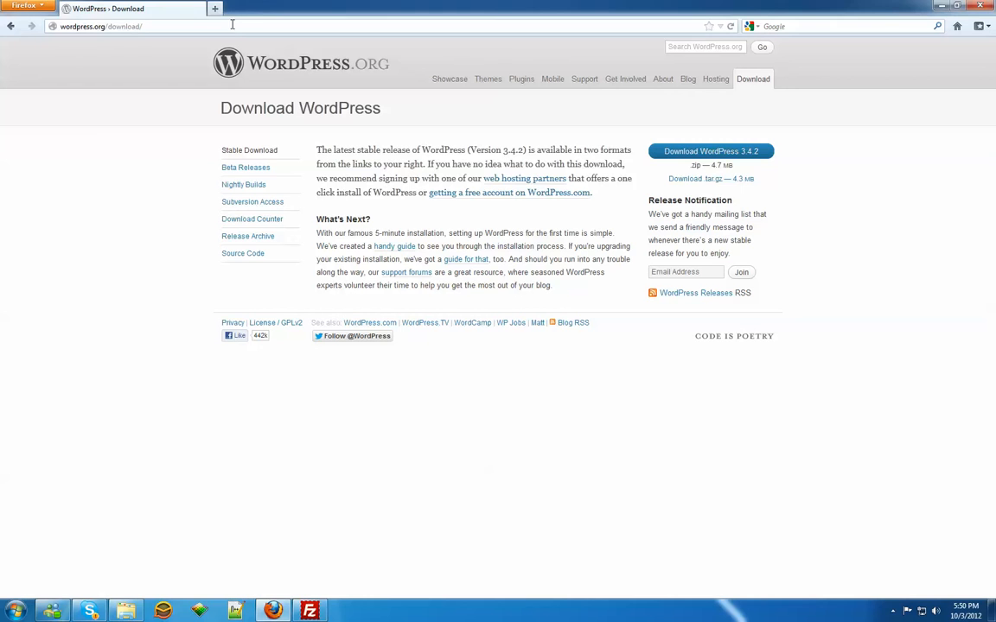
{"action": "left_click_drag", "start_coordinate": [143, 25], "coordinate": [2, 24]}
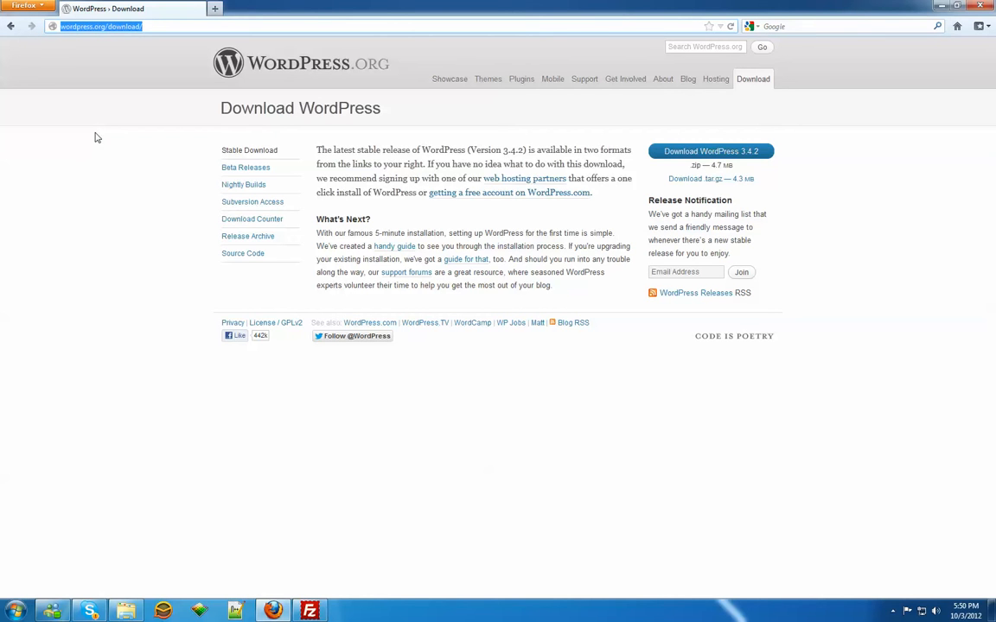
{"action": "type", "text": "http"}
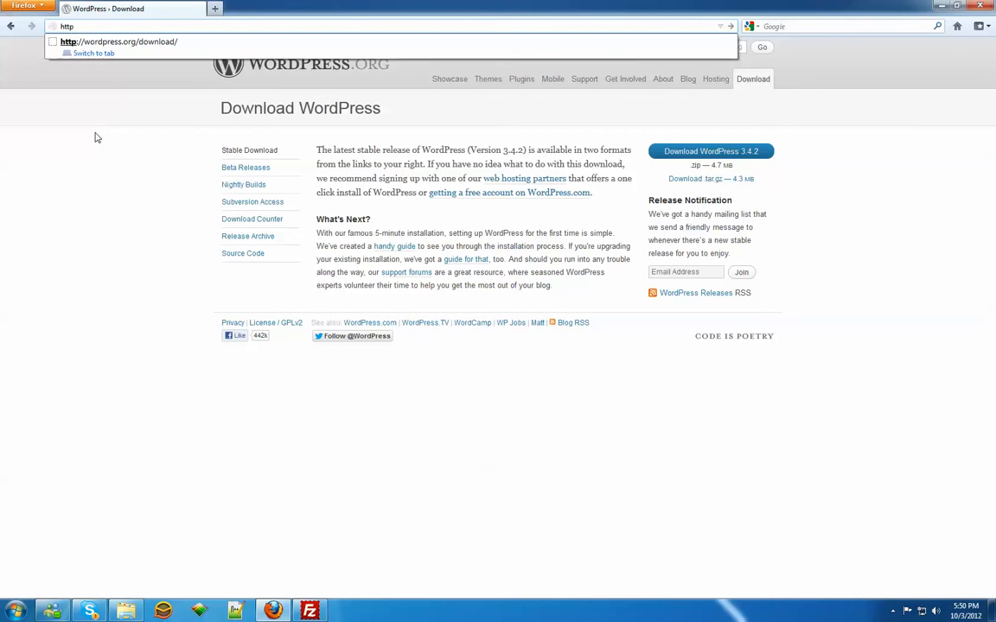
{"action": "type", "text": "://"}
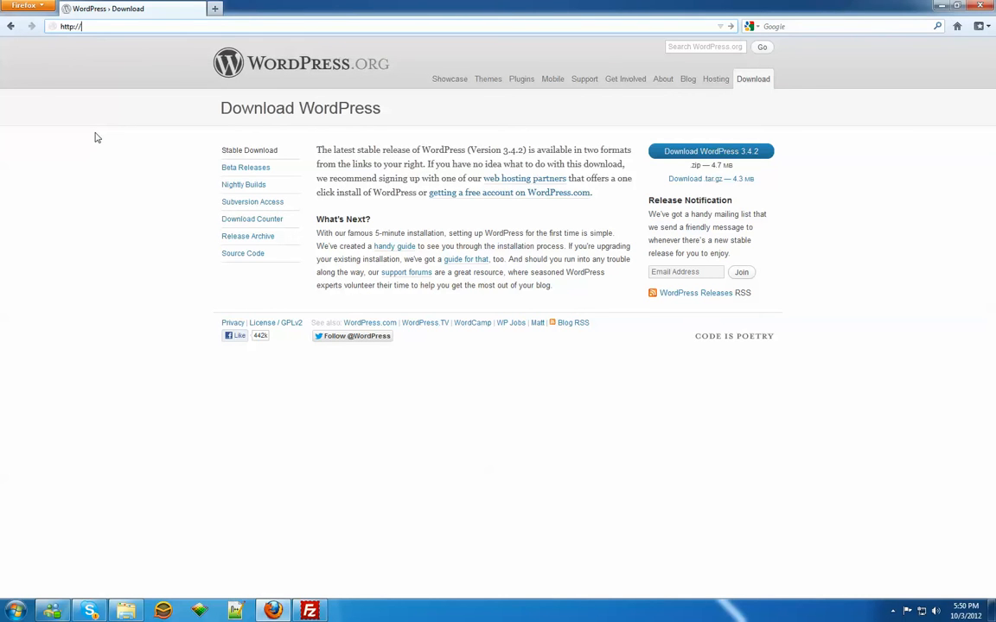
{"action": "type", "text": "e-reader-book.com/cpanel"}
{"action": "key", "text": "Return"}
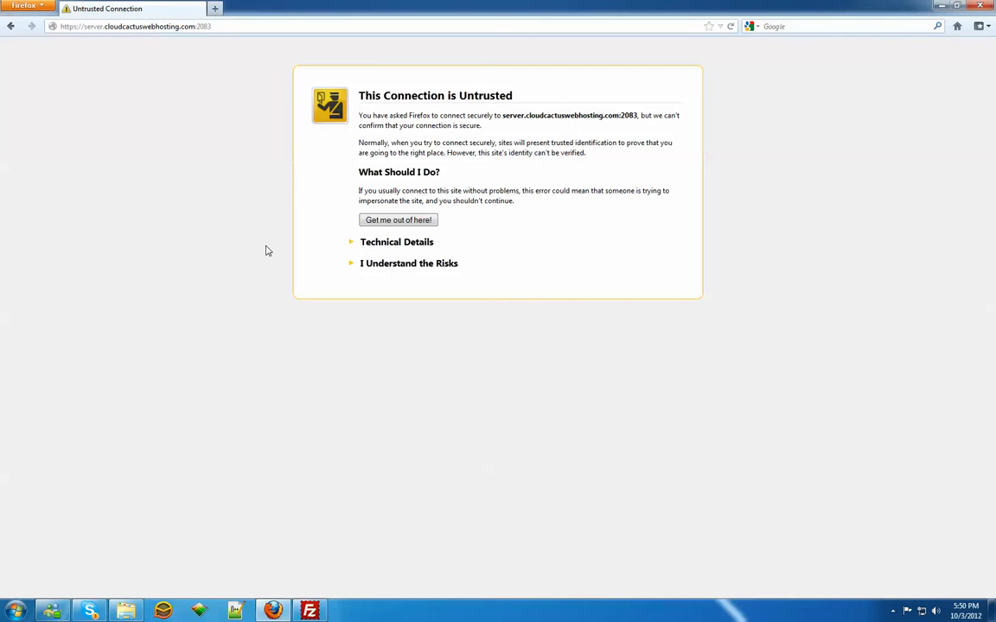
{"action": "left_click", "coordinate": [379, 267]}
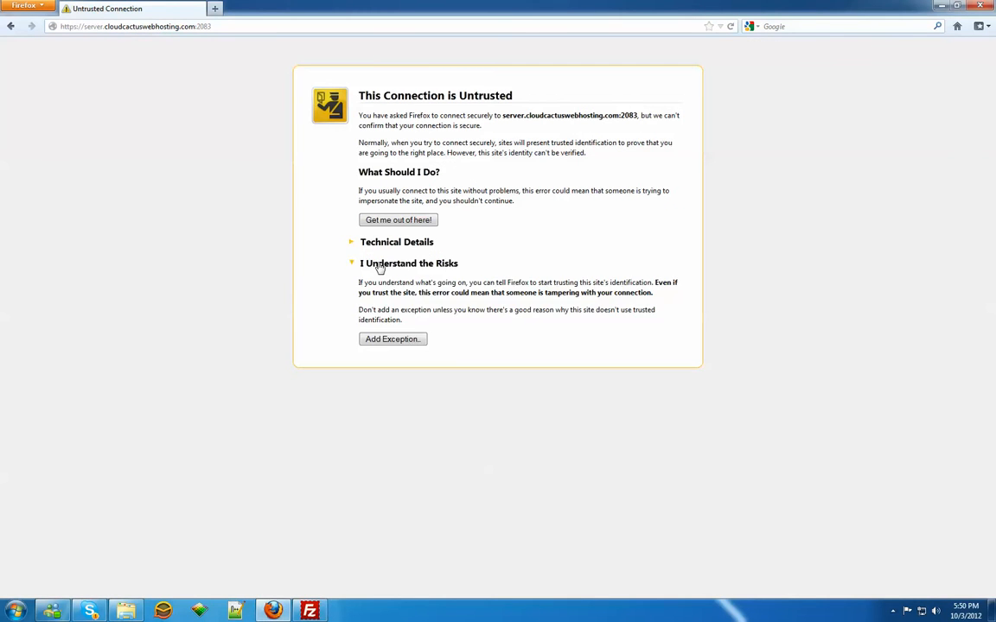
{"action": "left_click", "coordinate": [387, 337]}
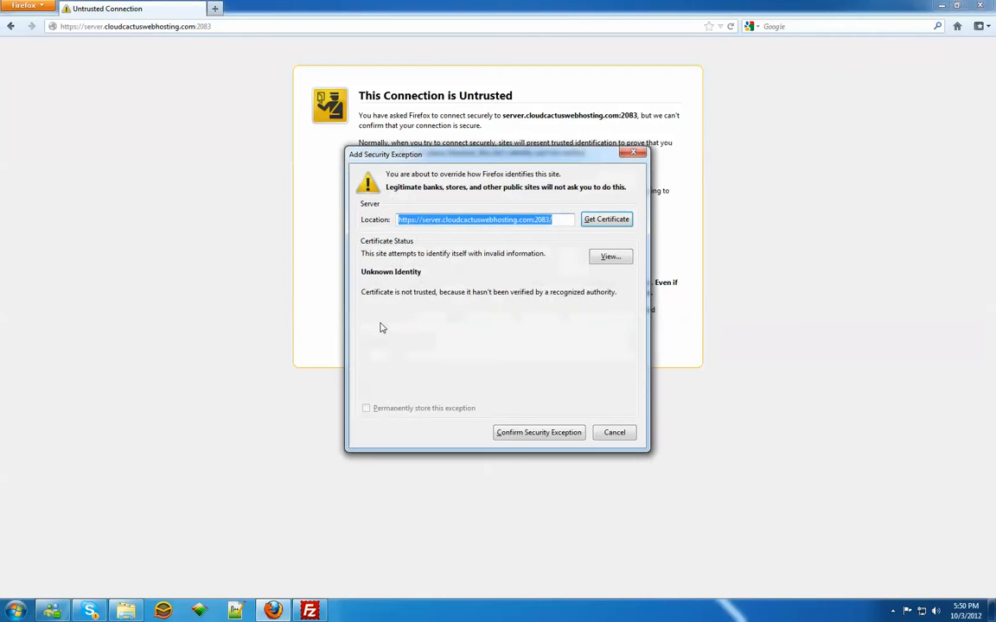
{"action": "left_click", "coordinate": [533, 432]}
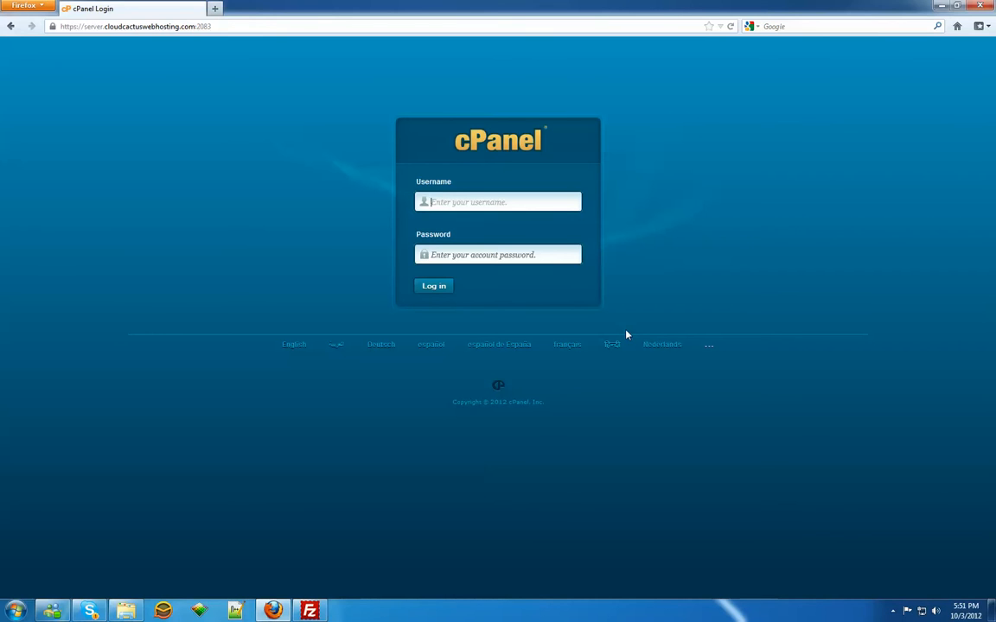
Step: Try to log in to cPanel with the username ereader002 and the account password
{"action": "type", "text": "ereader002"}
{"action": "key", "text": "Tab"}
{"action": "type", "text": "•••••••••"}
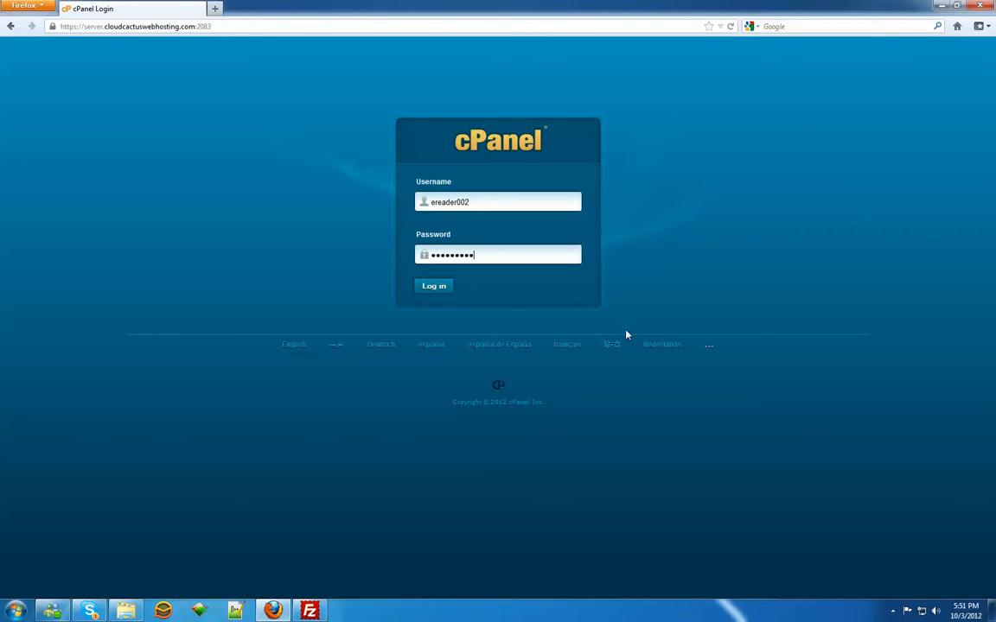
{"action": "type", "text": "•••••••••"}
{"action": "key", "text": "Return"}
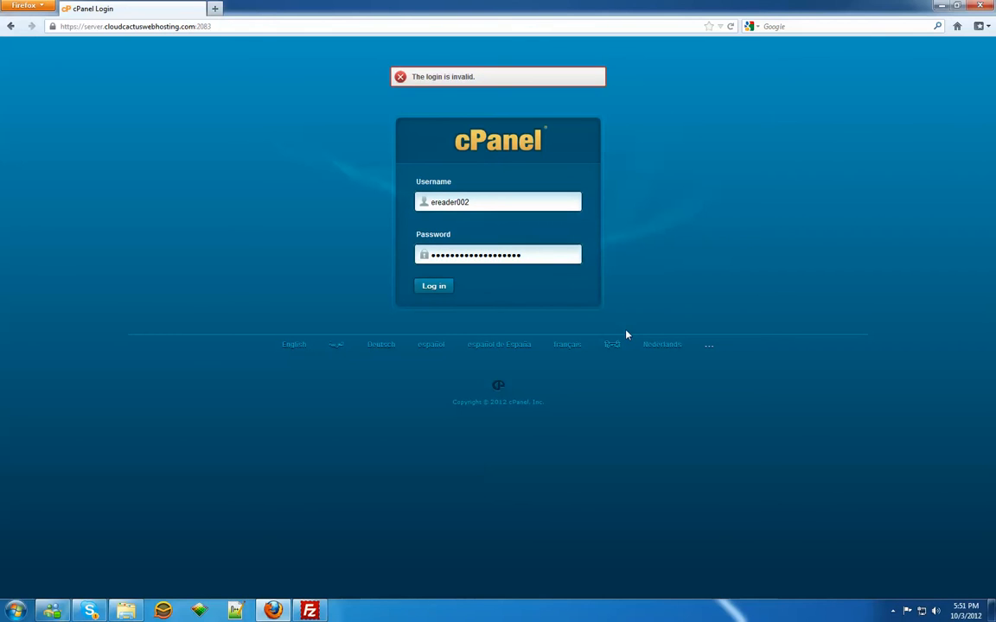
Step: Select the whole password entry in the cPanel login form for replacement
{"action": "double_click", "coordinate": [522, 252]}
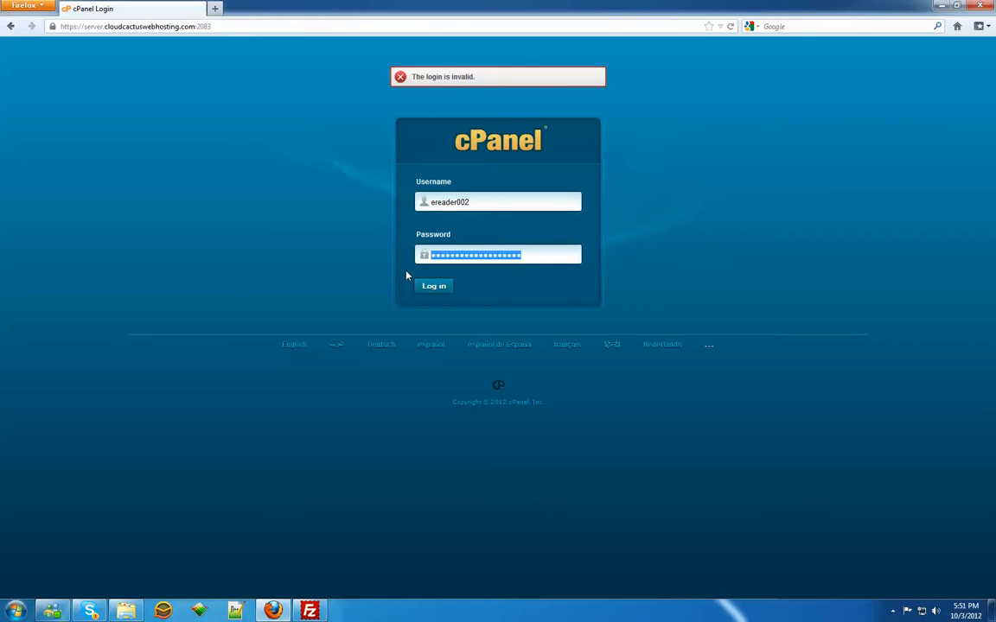
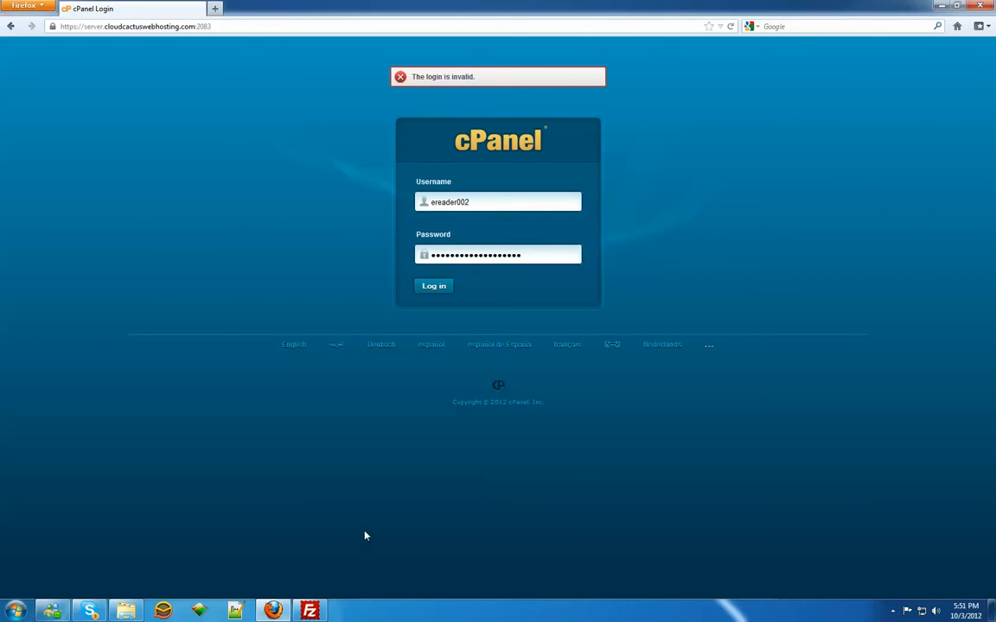
Step: Check the upload in FileZilla, return to Firefox, and log in to cPanel, declining the Getting Started Wizard
{"action": "left_click", "coordinate": [310, 611]}
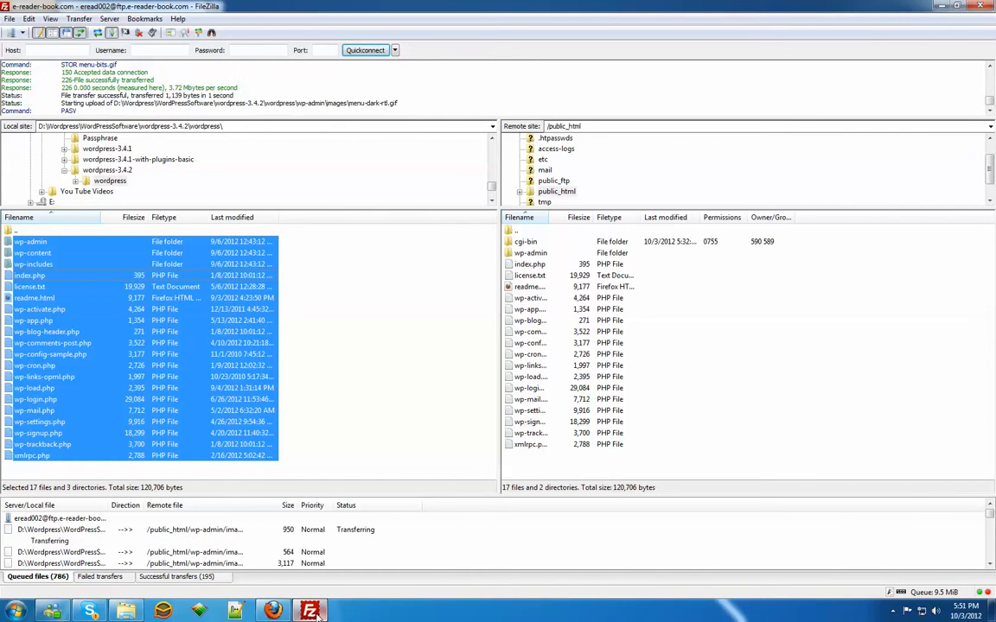
{"action": "left_click", "coordinate": [313, 611]}
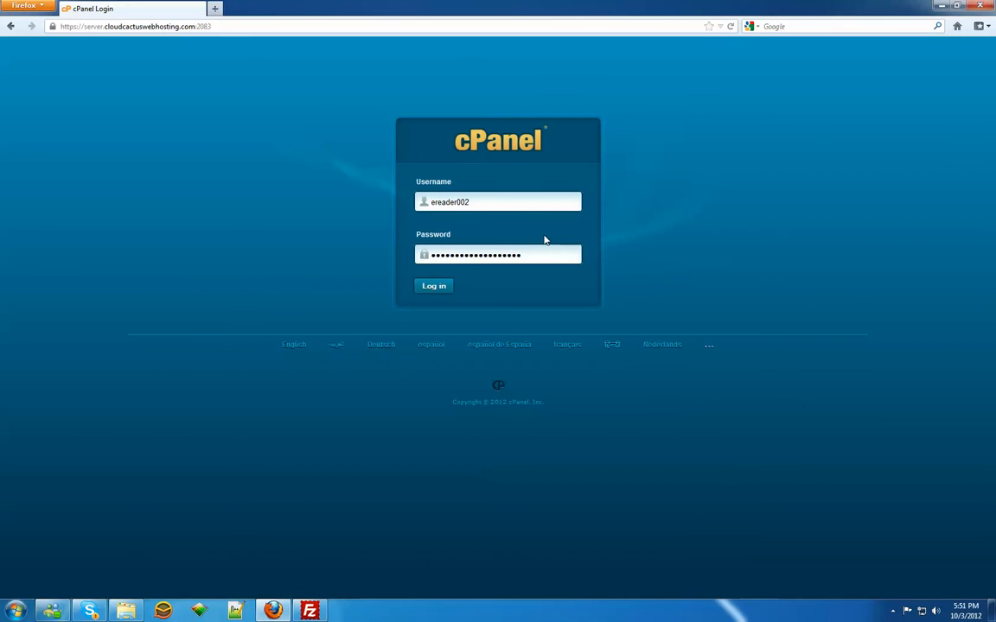
{"action": "key", "text": "Return"}
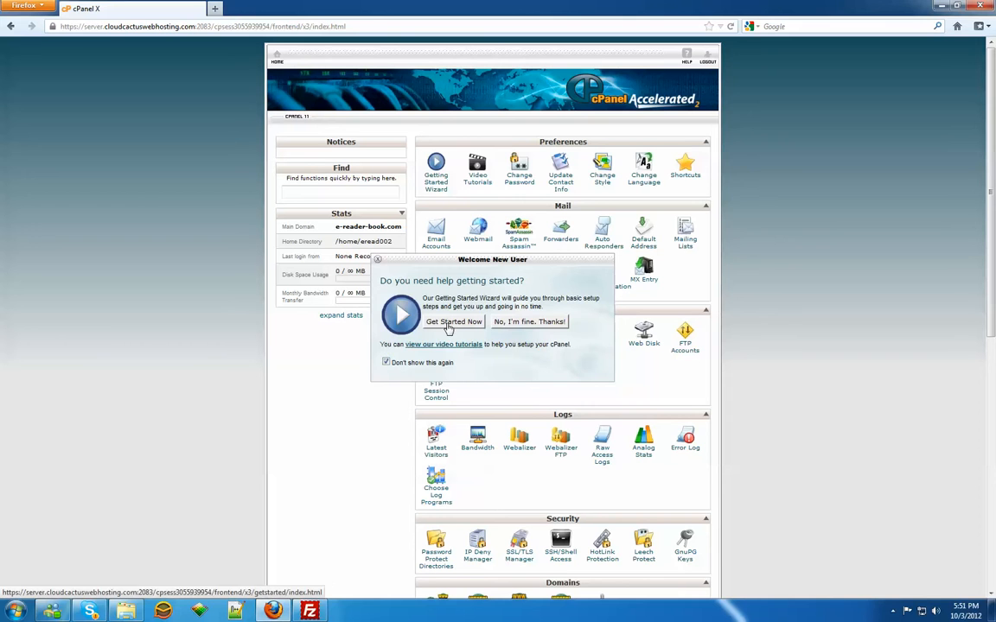
{"action": "left_click", "coordinate": [521, 323]}
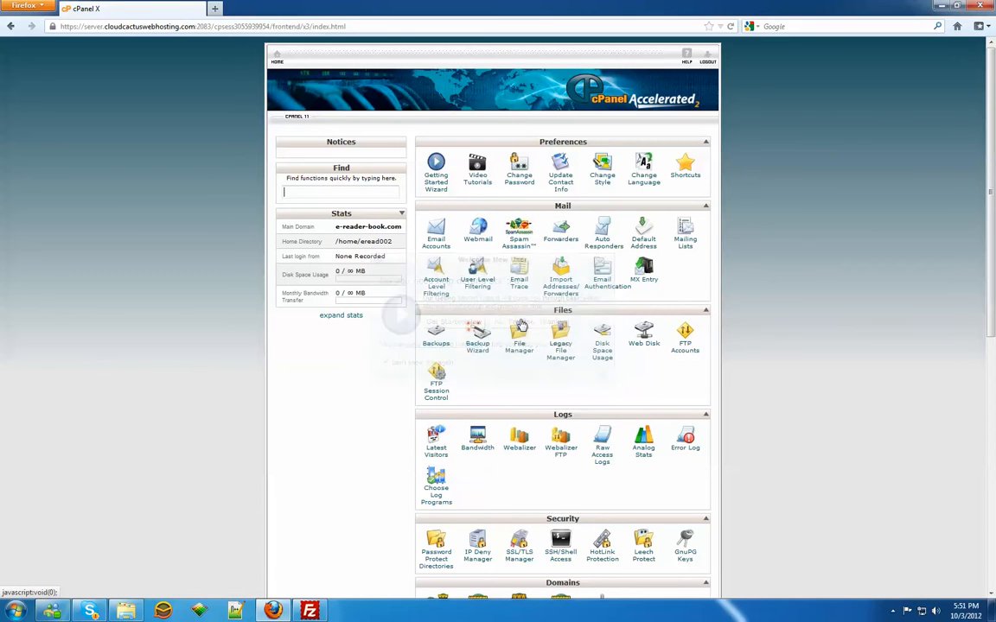
Step: Create an email account on e-reader-book.com, entering the mailbox name and its password twice and keeping the 250 MB quota
{"action": "left_click", "coordinate": [435, 248]}
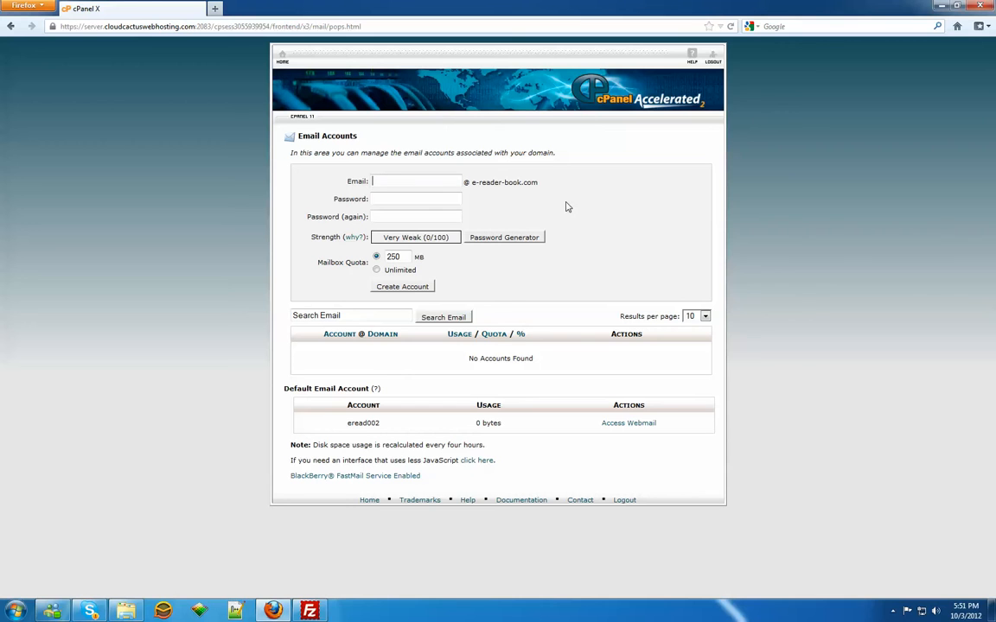
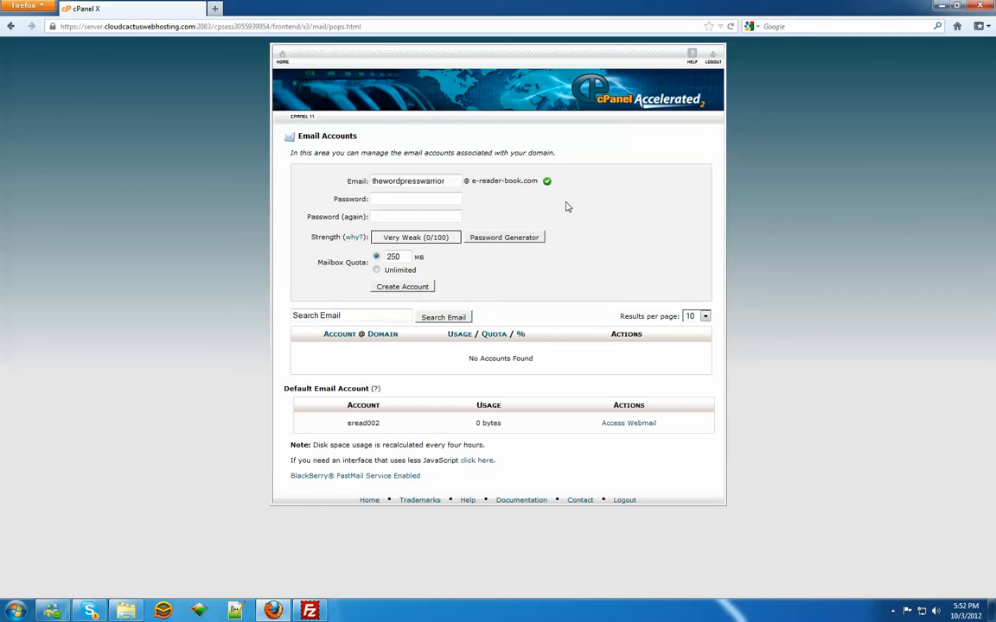
{"action": "key", "text": "Tab"}
{"action": "type", "text": "*******"}
{"action": "key", "text": "Tab"}
{"action": "type", "text": "*"}
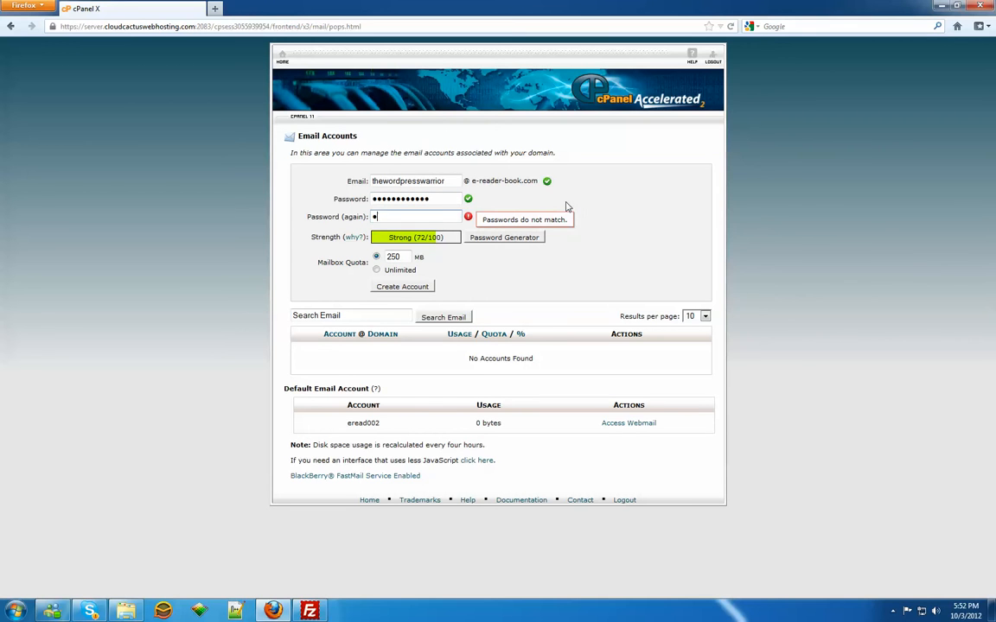
{"action": "type", "text": "***********"}
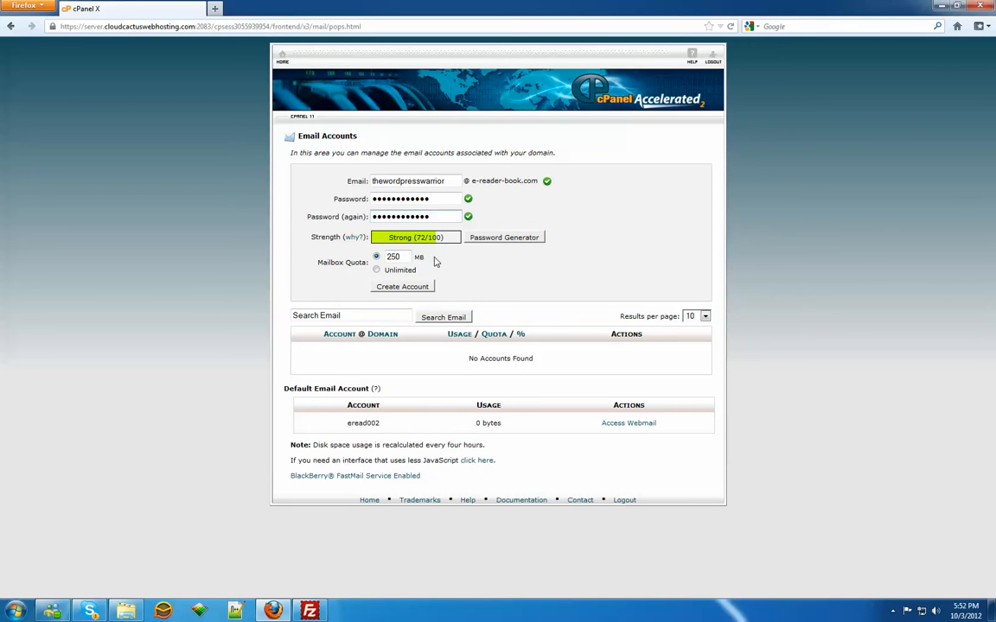
{"action": "left_click", "coordinate": [419, 289]}
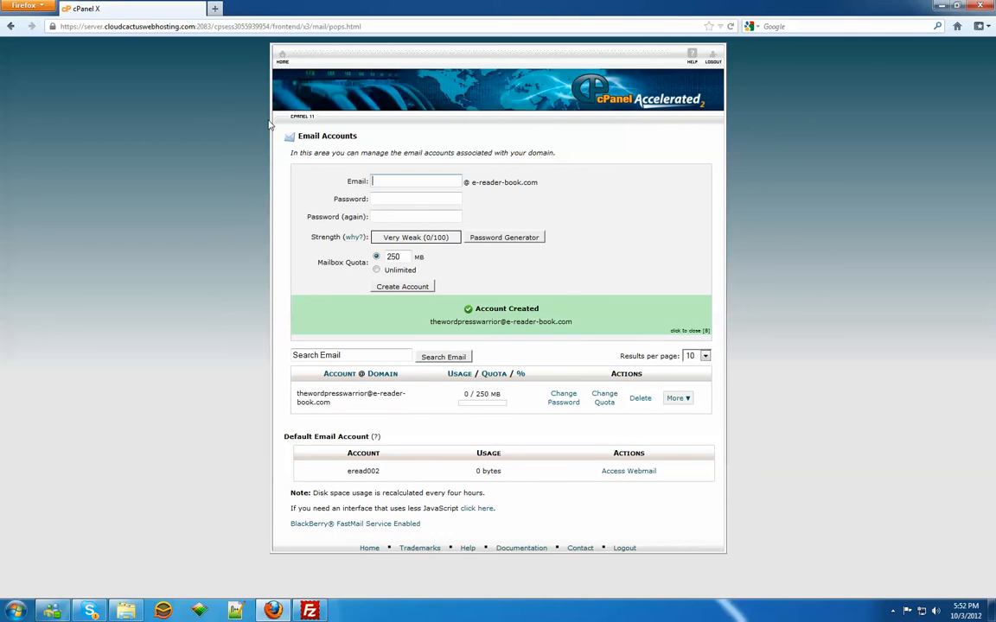
Step: Enable the All Entry (ALL) option for SPF in Email Authentication and save the changes
{"action": "left_click", "coordinate": [281, 57]}
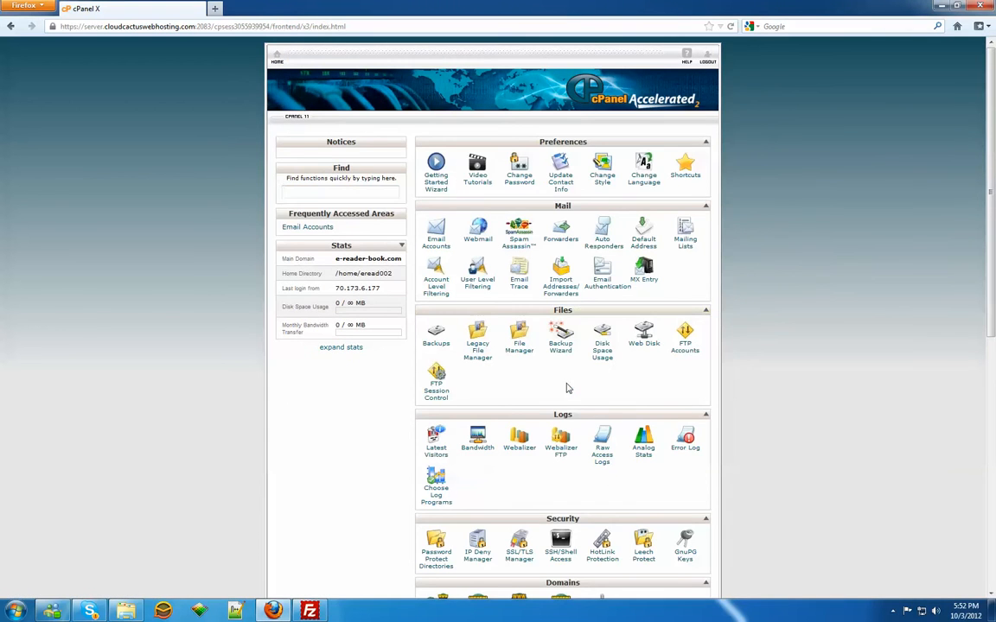
{"action": "scroll", "coordinate": [610, 373], "scroll_direction": "down", "scroll_amount": 3}
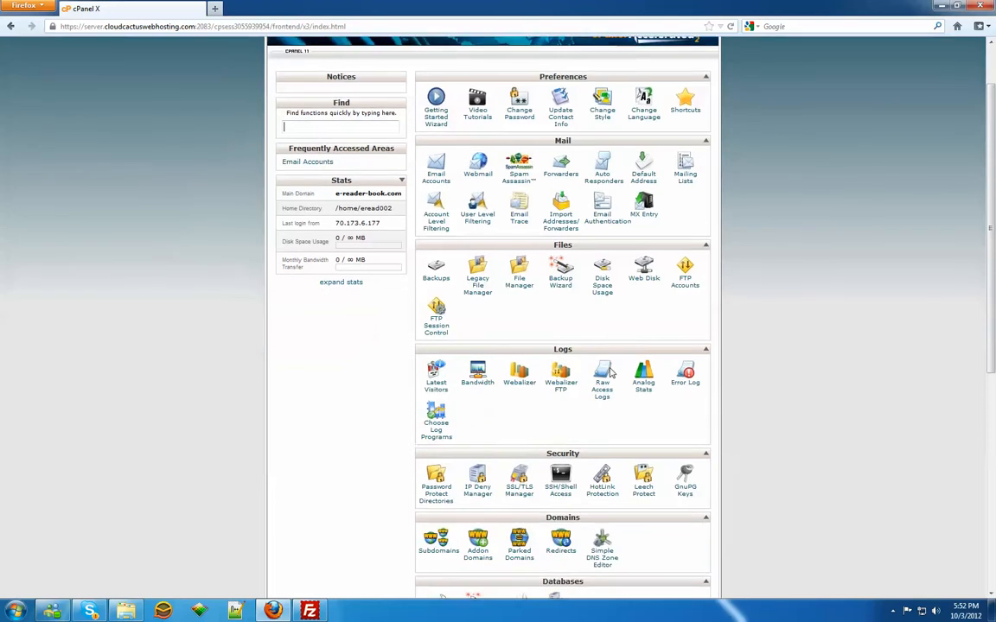
{"action": "left_click", "coordinate": [601, 151]}
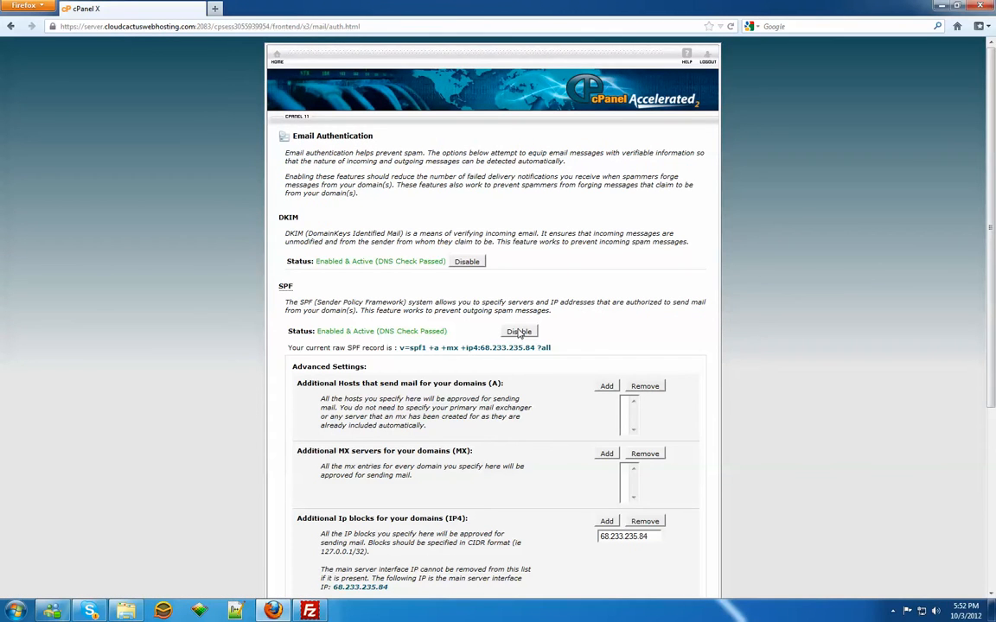
{"action": "scroll", "coordinate": [519, 333], "scroll_direction": "down", "scroll_amount": 6}
{"action": "scroll", "coordinate": [536, 104], "scroll_direction": "up", "scroll_amount": 3}
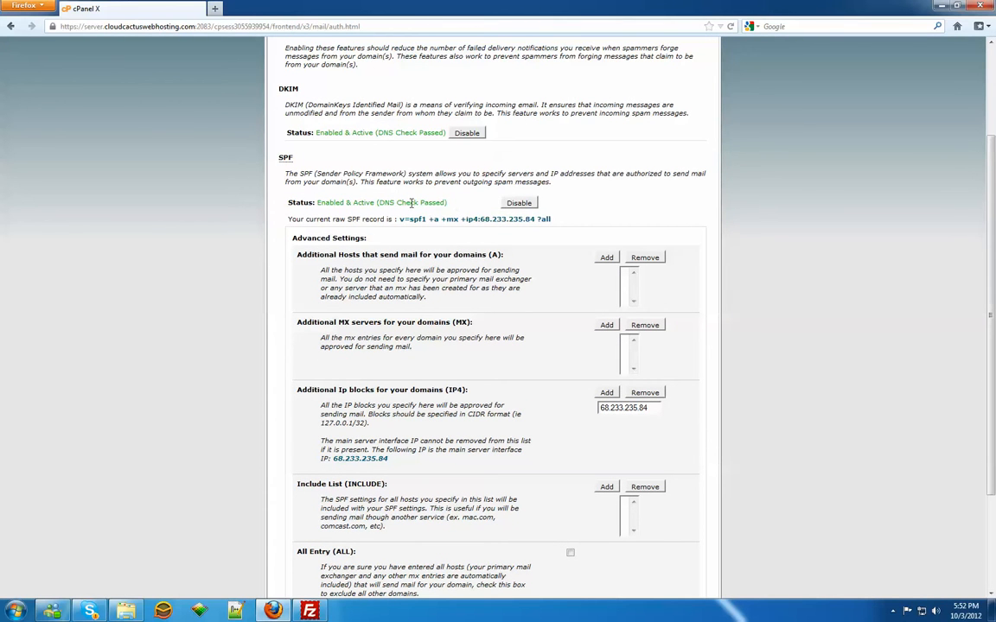
{"action": "scroll", "coordinate": [562, 208], "scroll_direction": "down", "scroll_amount": 3}
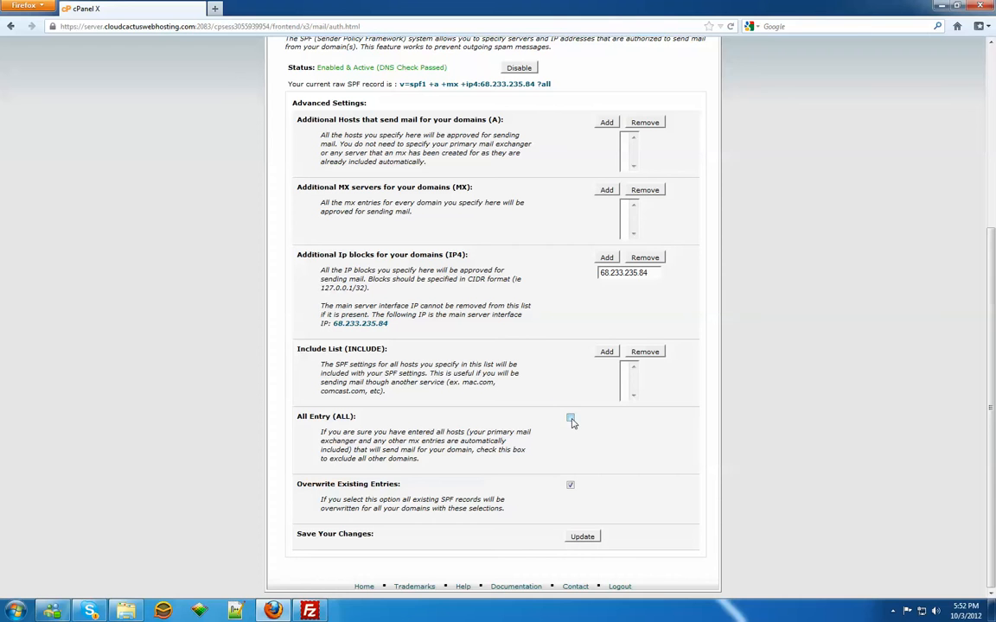
{"action": "left_click", "coordinate": [581, 536]}
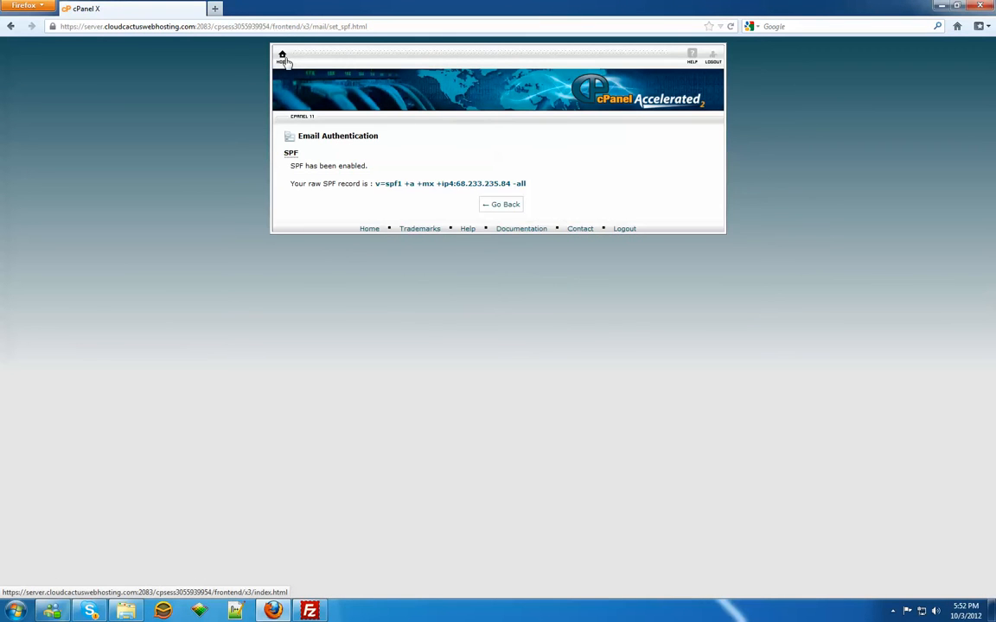
Step: Create a new MySQL database named gjhhgkjf after the eread002_ prefix
{"action": "left_click", "coordinate": [283, 61]}
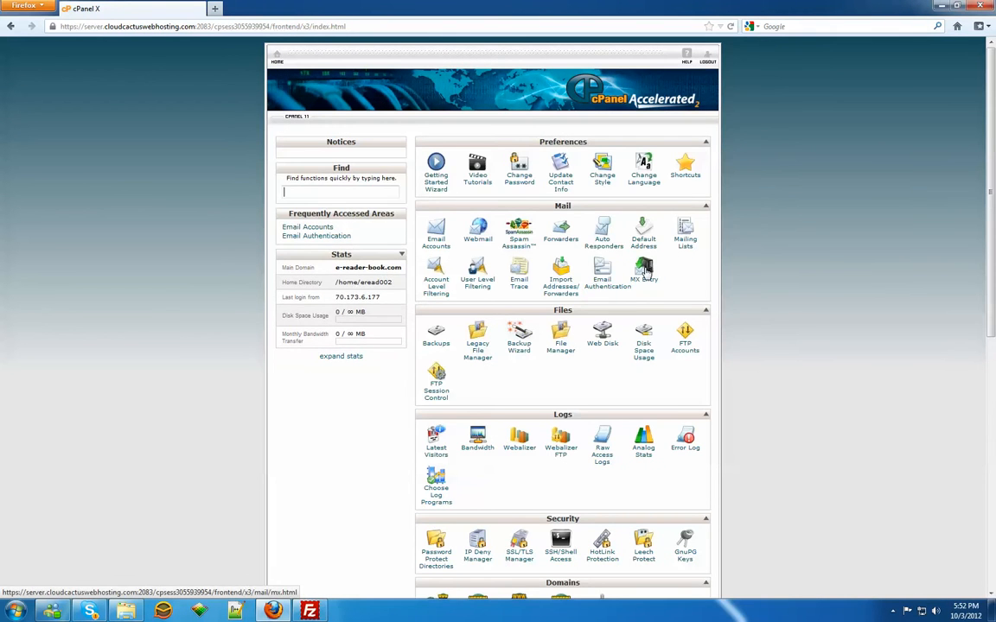
{"action": "scroll", "coordinate": [639, 279], "scroll_direction": "down", "scroll_amount": 5}
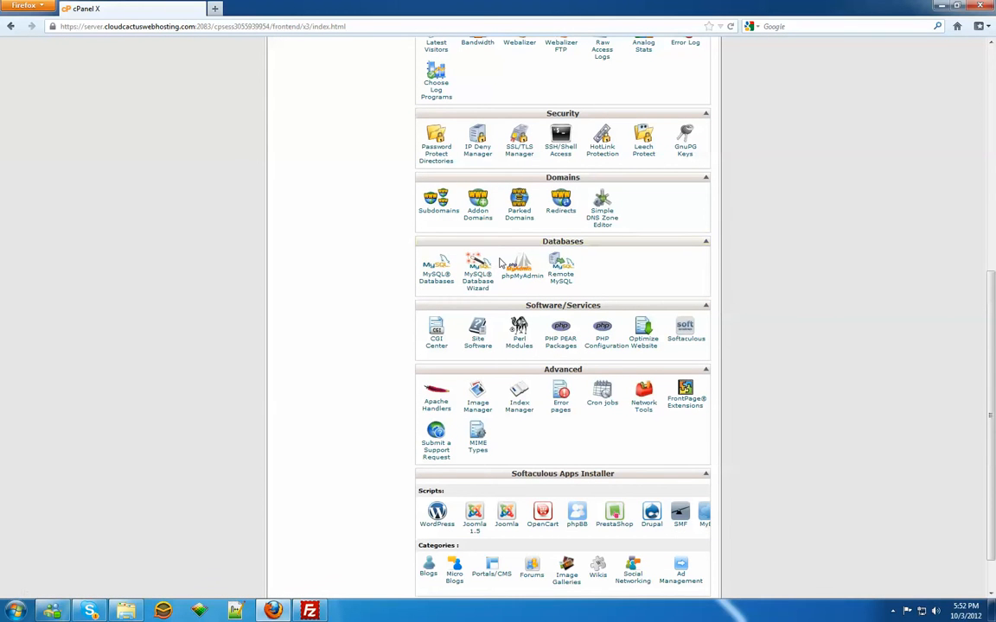
{"action": "left_click", "coordinate": [436, 276]}
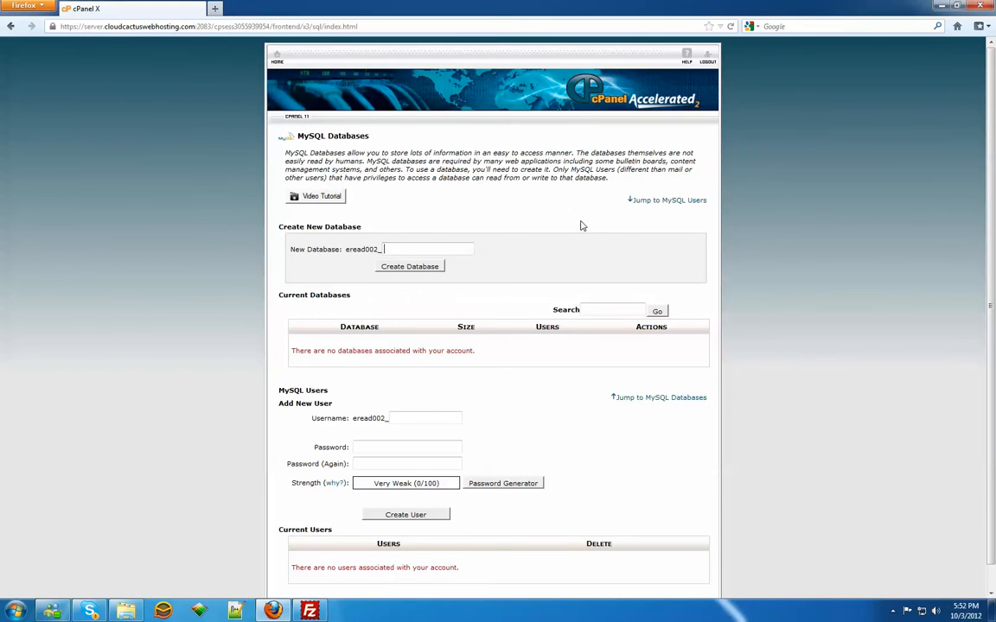
{"action": "type", "text": "gjhhgkjf"}
{"action": "left_click", "coordinate": [394, 268]}
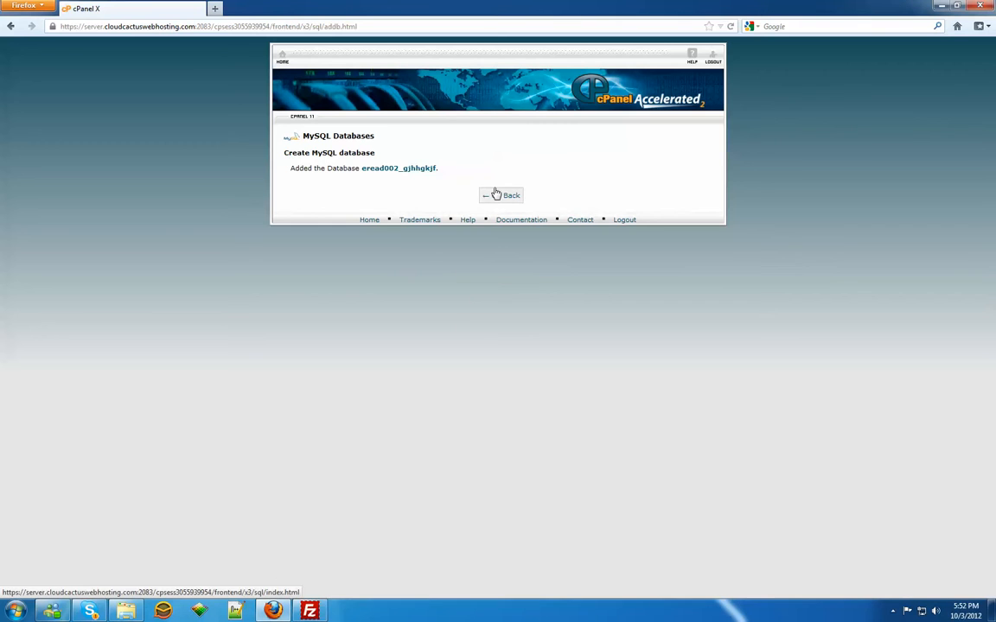
Step: Try to create a MySQL user named 654gjh, entering the database user's password in both password fields
{"action": "left_click", "coordinate": [496, 194]}
{"action": "scroll", "coordinate": [748, 390], "scroll_direction": "down", "scroll_amount": 3}
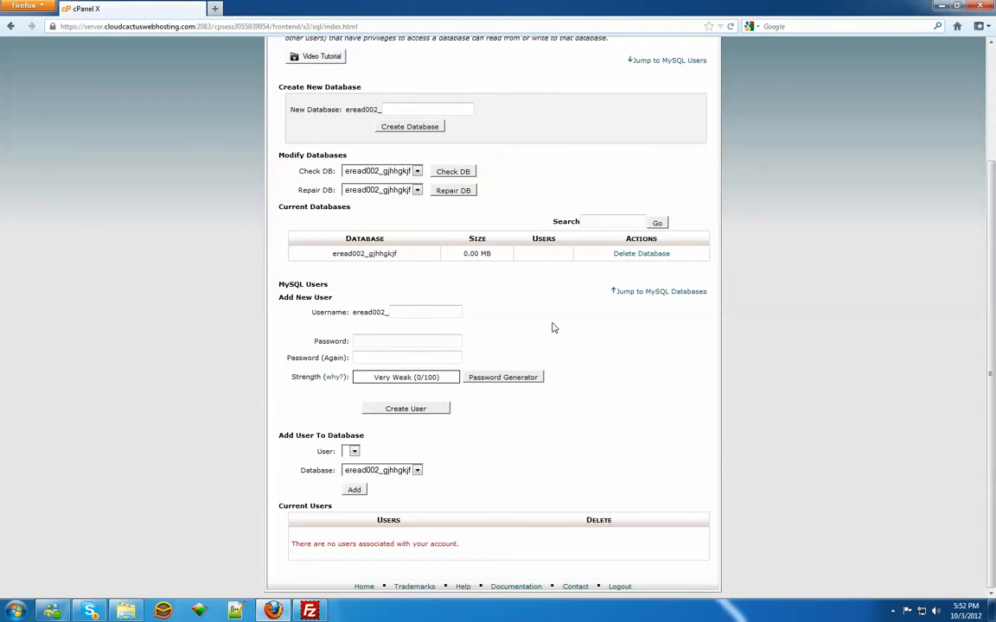
{"action": "type", "text": "654gjh"}
{"action": "left_click", "coordinate": [424, 343]}
{"action": "type", "text": "•••••"}
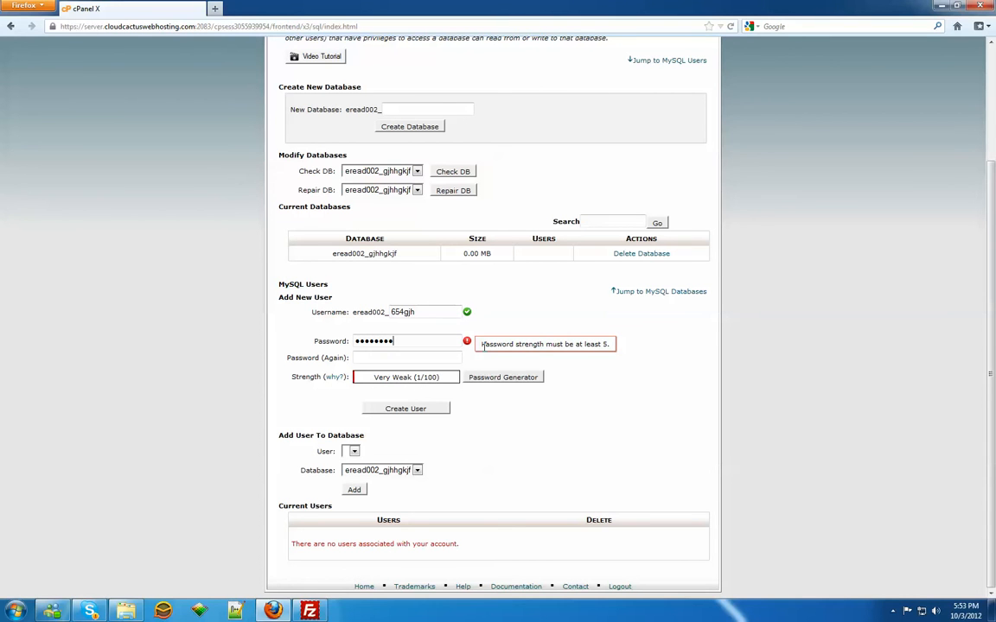
{"action": "key", "text": "Tab"}
{"action": "type", "text": "••"}
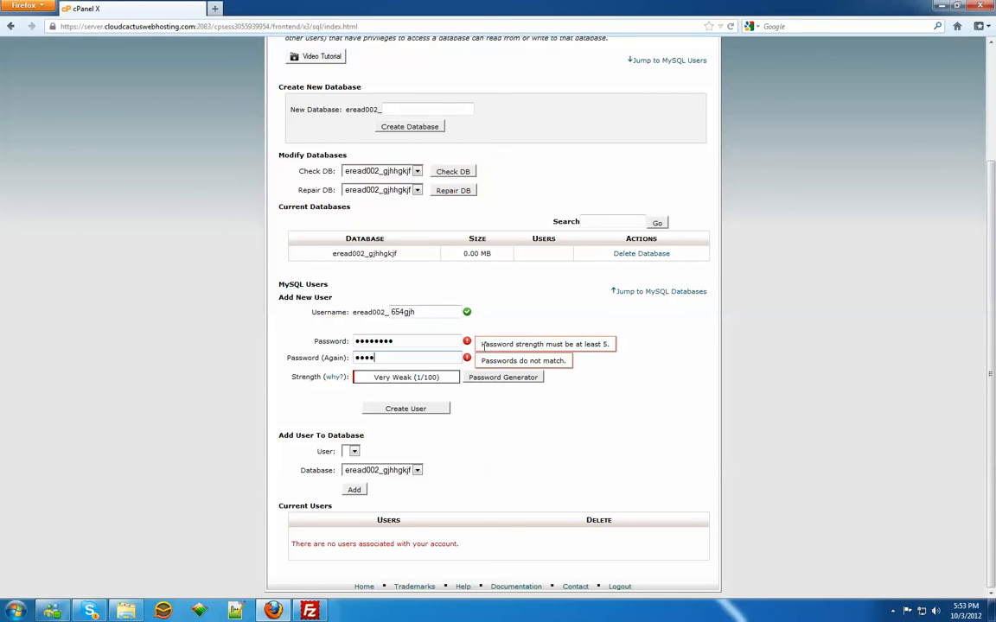
{"action": "type", "text": "••••••"}
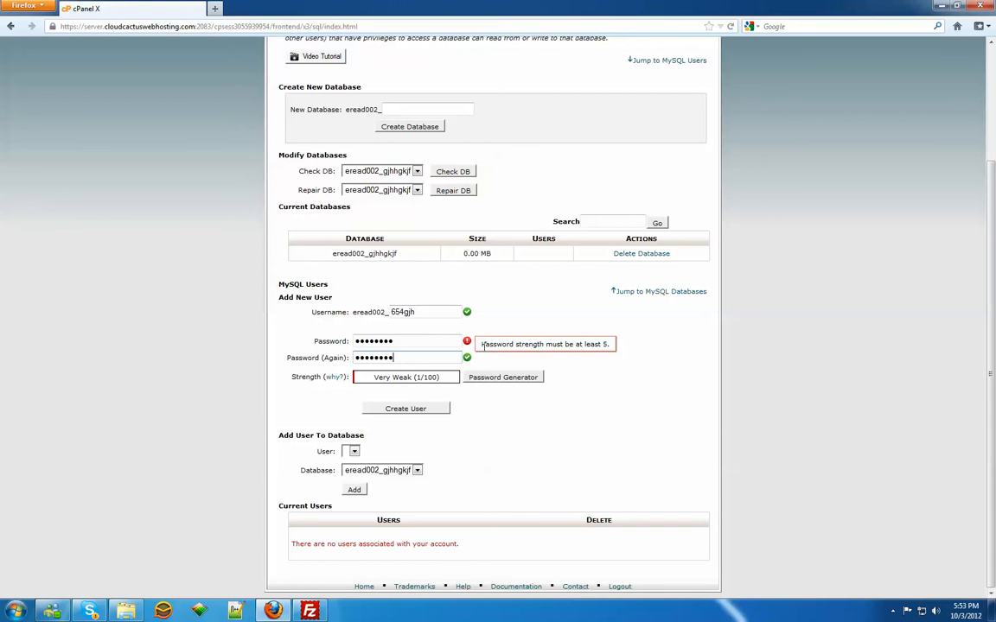
{"action": "left_click", "coordinate": [437, 411]}
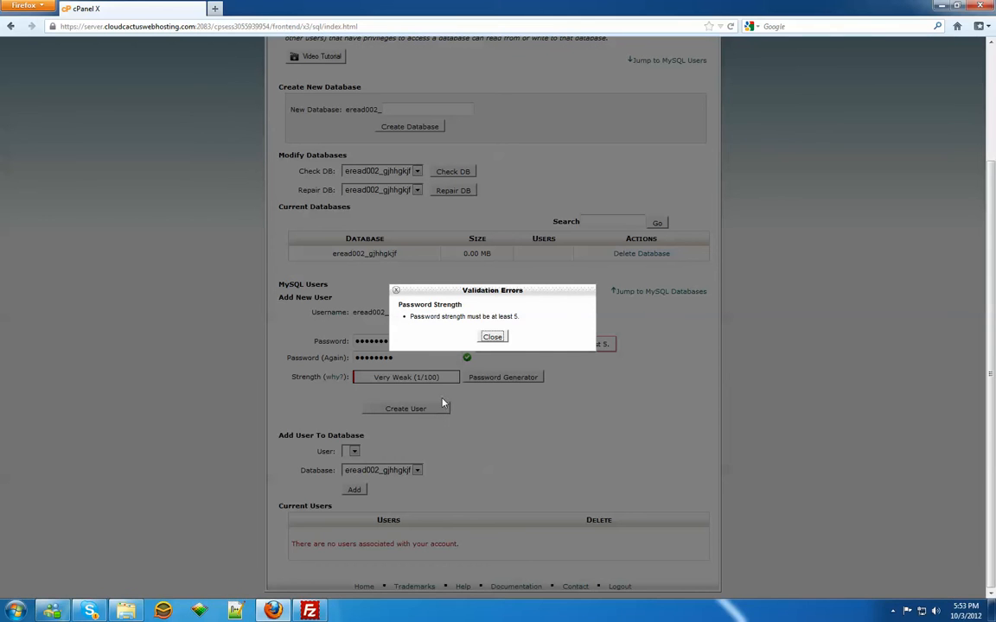
{"action": "left_click", "coordinate": [492, 336]}
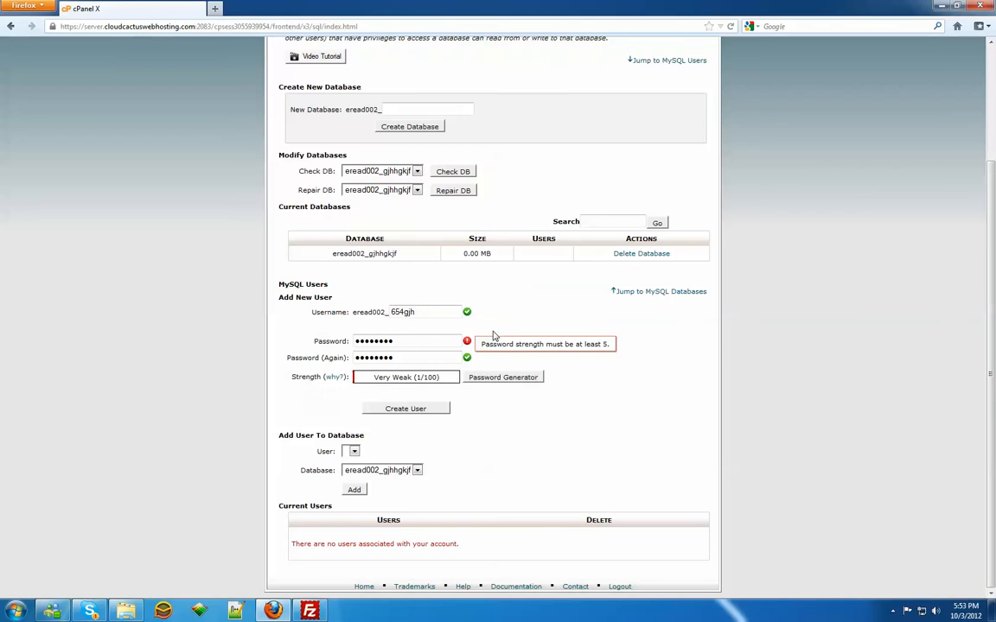
Step: Add one character to the MySQL user's password in both password fields and create the user
{"action": "left_click", "coordinate": [416, 344]}
{"action": "type", "text": "•"}
{"action": "left_click", "coordinate": [433, 356]}
{"action": "type", "text": "•"}
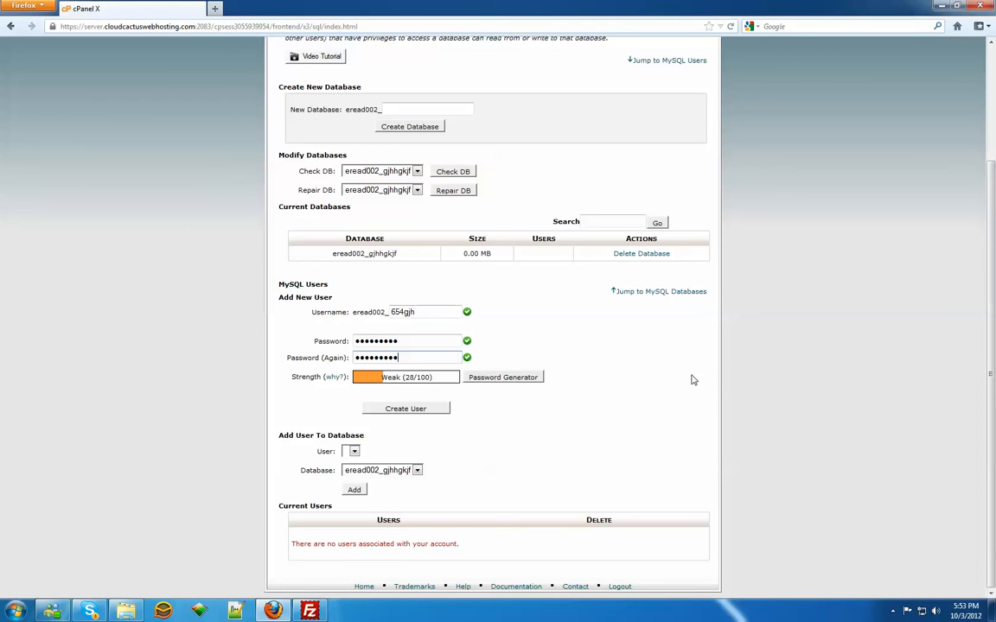
{"action": "left_click", "coordinate": [424, 408]}
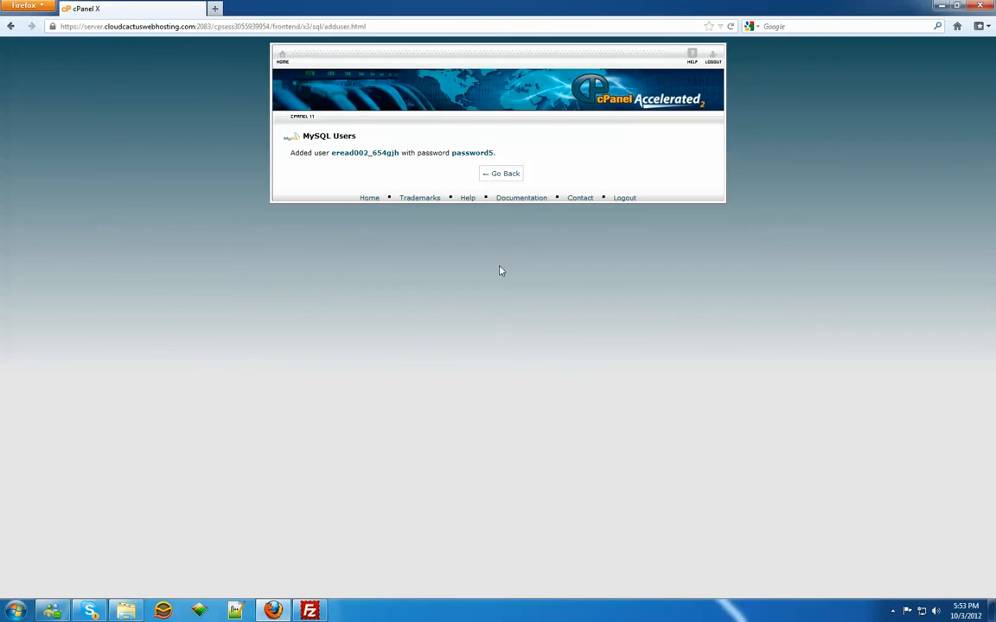
Step: Add user eread002_654gjh to database eread002_gjhhgkjf with ALL PRIVILEGES and return to the MySQL Databases overview
{"action": "left_click", "coordinate": [500, 177]}
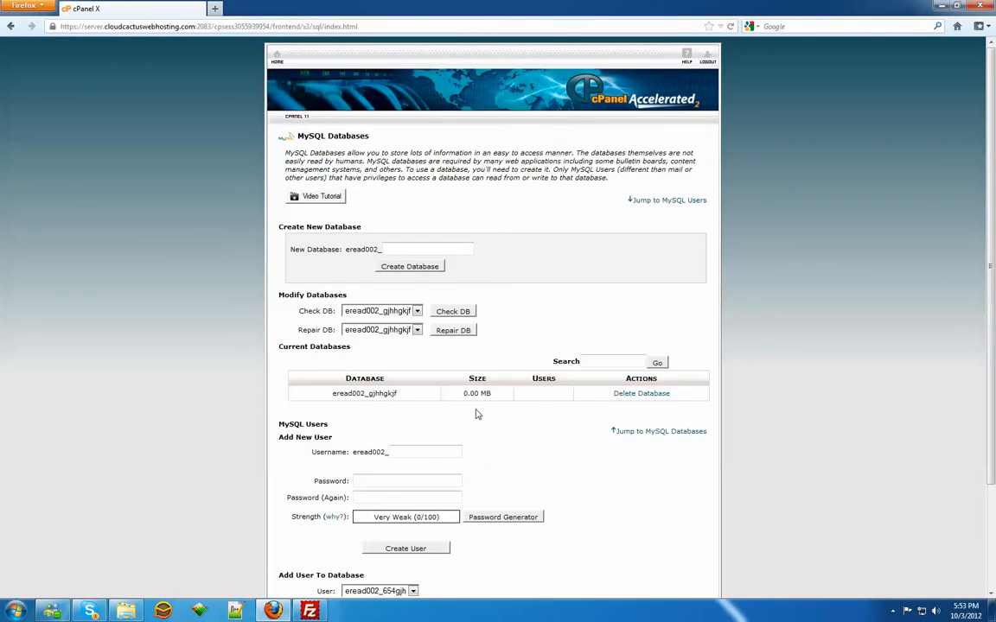
{"action": "scroll", "coordinate": [476, 414], "scroll_direction": "down", "scroll_amount": 3}
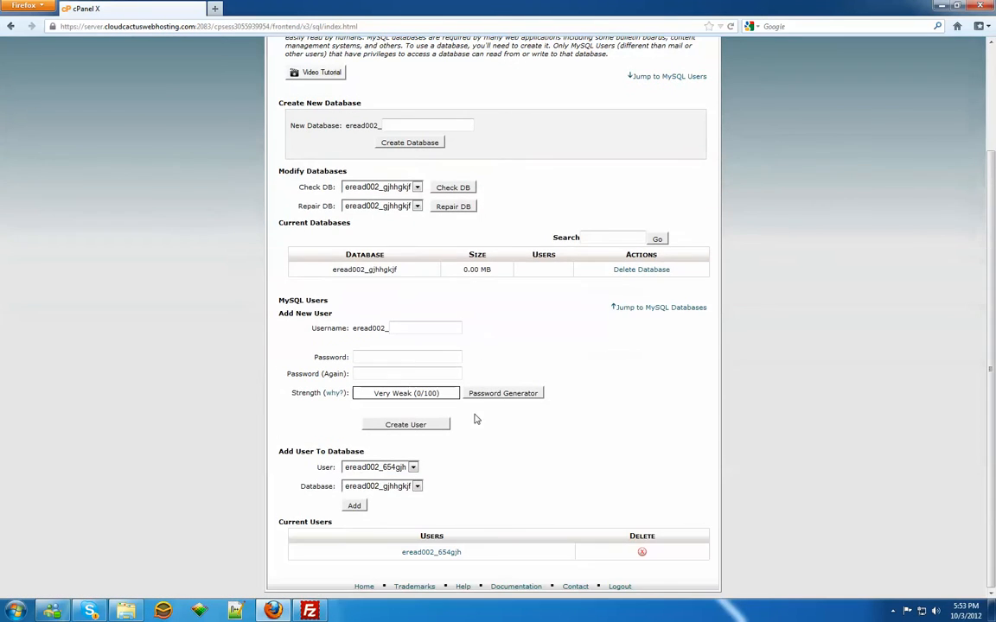
{"action": "left_click", "coordinate": [355, 507]}
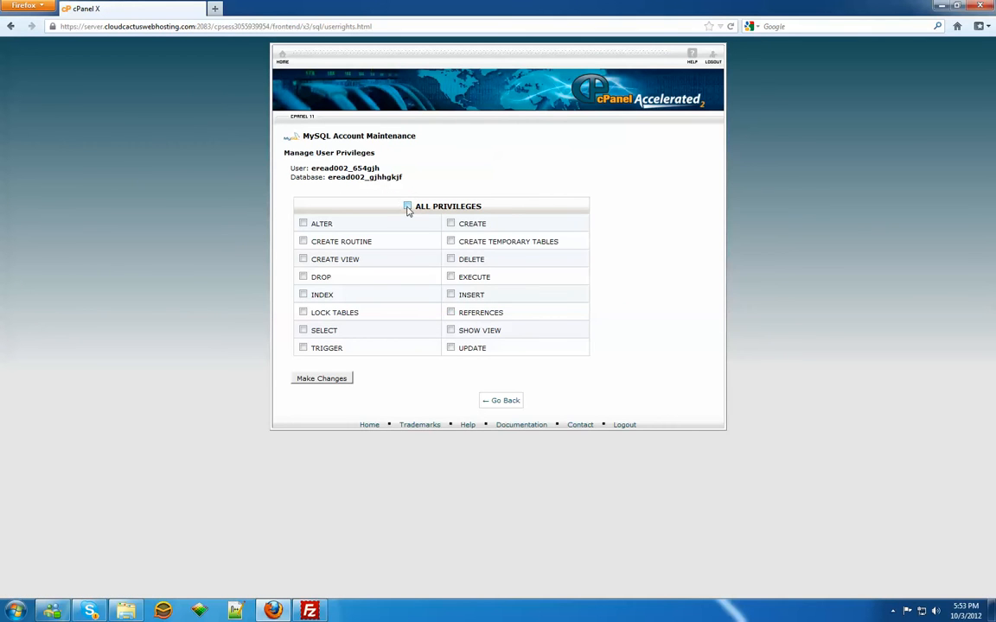
{"action": "left_click", "coordinate": [322, 380]}
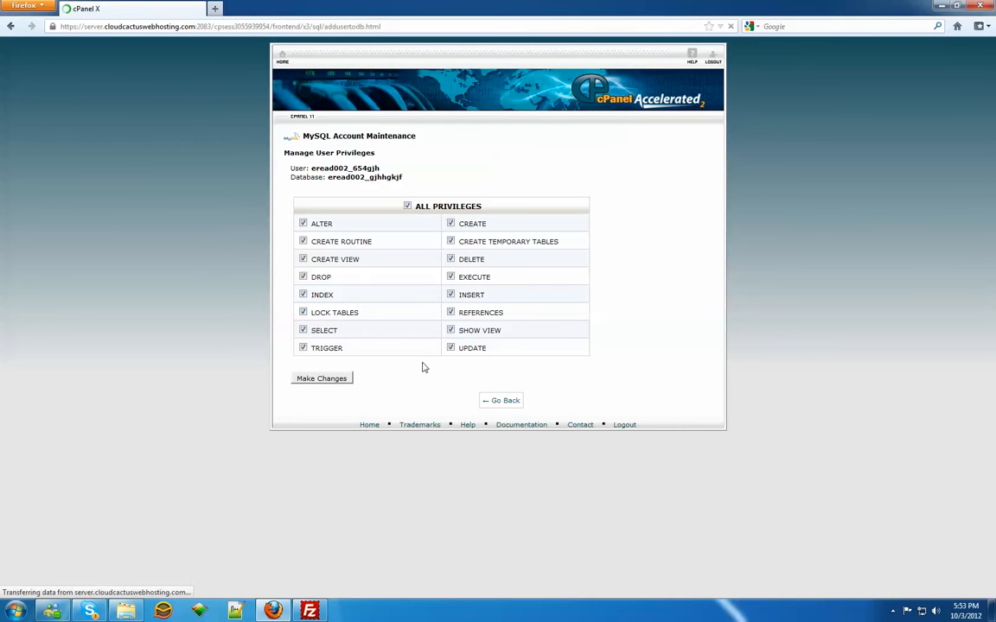
{"action": "left_click", "coordinate": [489, 186]}
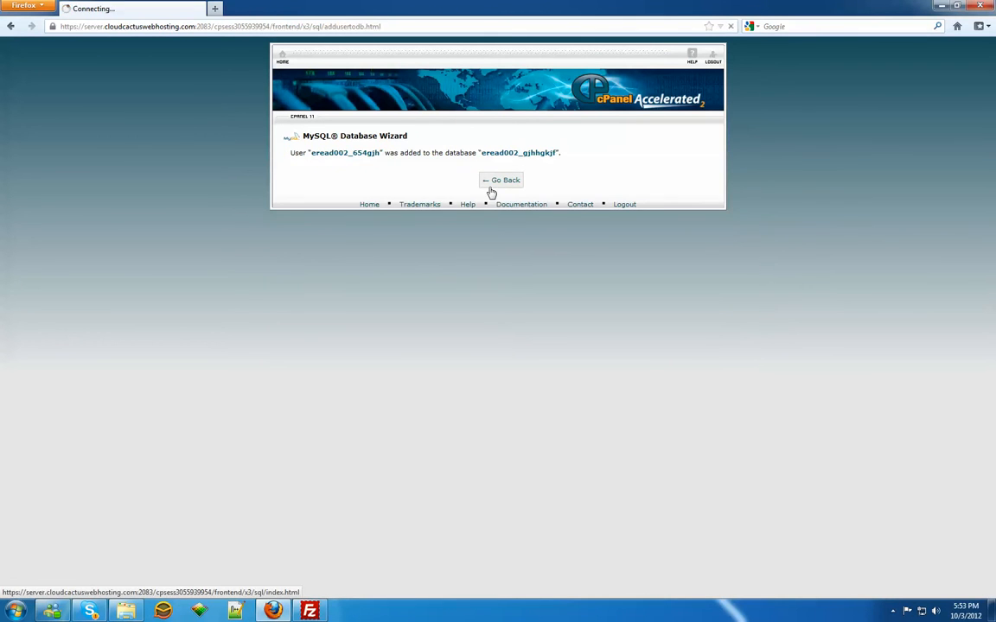
{"action": "scroll", "coordinate": [480, 345], "scroll_direction": "down", "scroll_amount": 4}
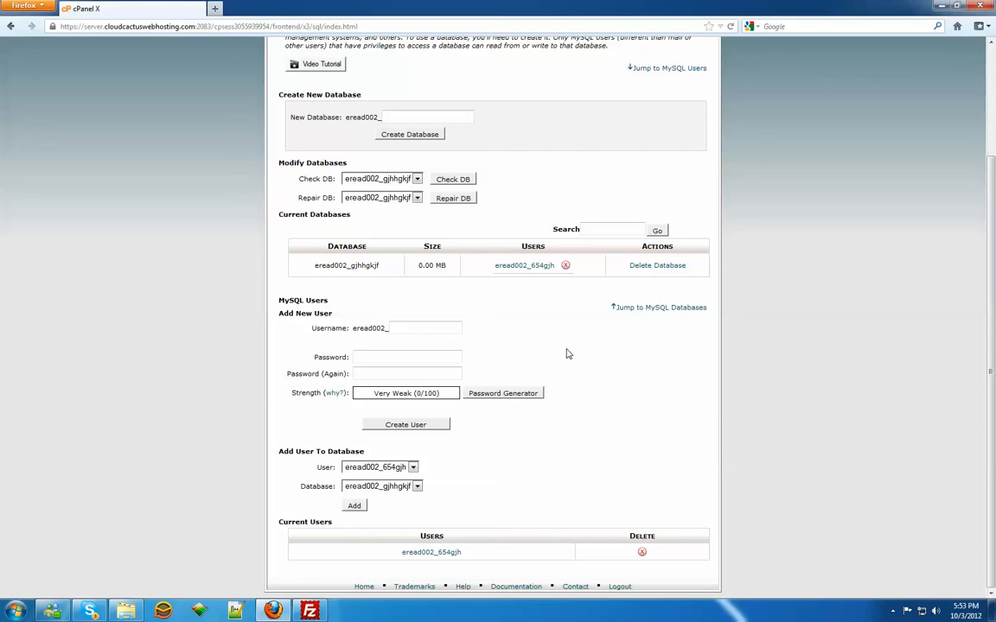
Step: Switch to FileZilla and check the progress of the WordPress upload queue
{"action": "left_click", "coordinate": [310, 611]}
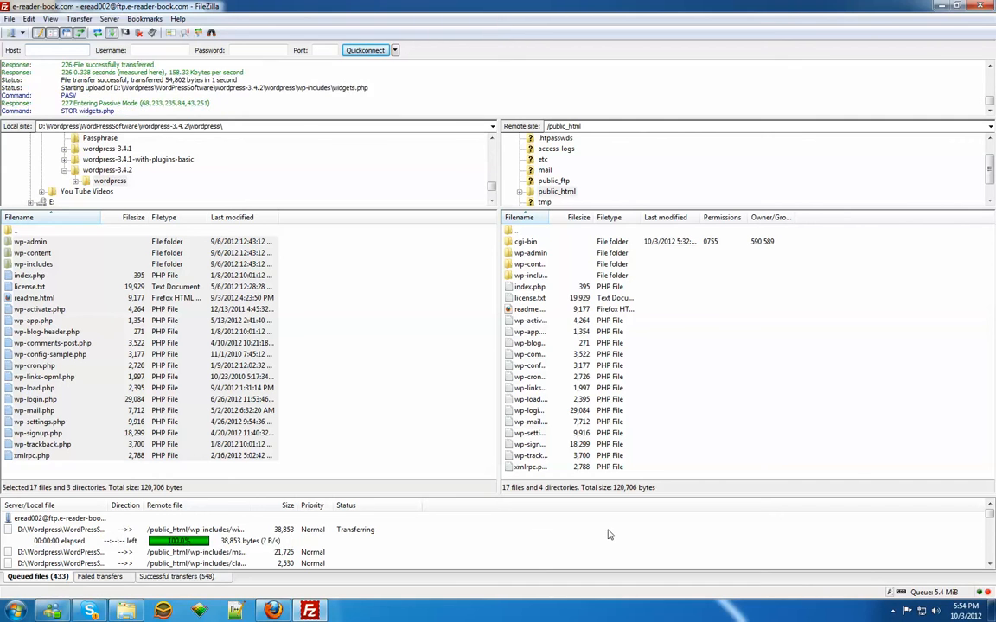
{"action": "left_click", "coordinate": [892, 611]}
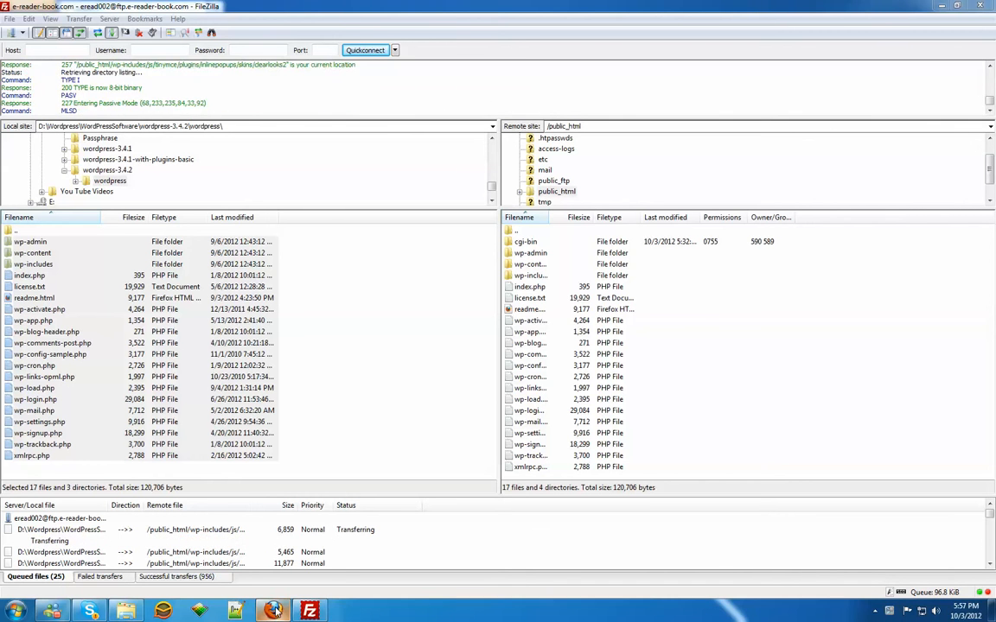
{"action": "mouse_move", "coordinate": [273, 610]}
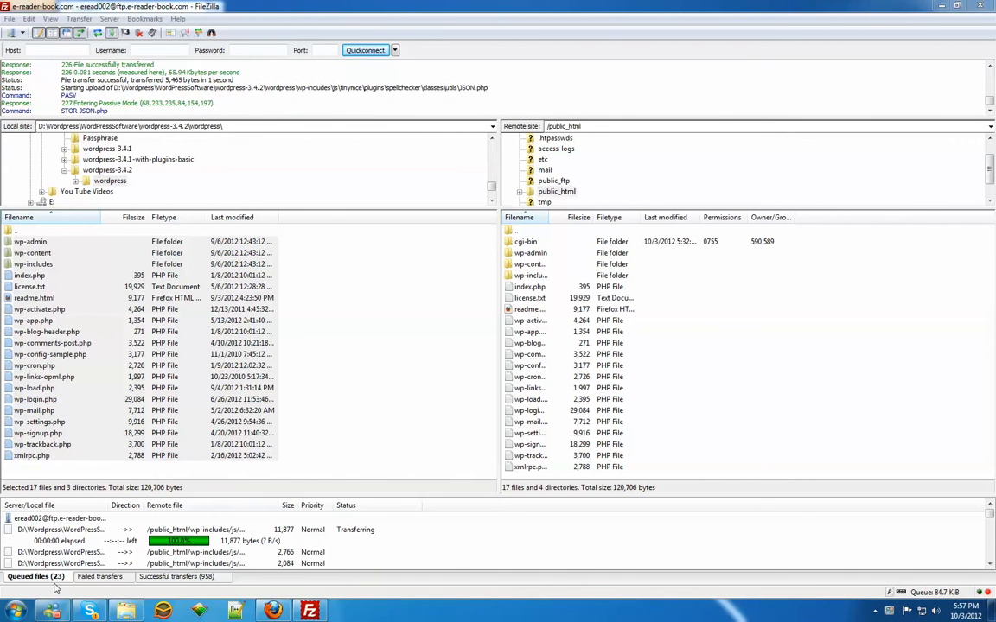
{"action": "left_click", "coordinate": [273, 611]}
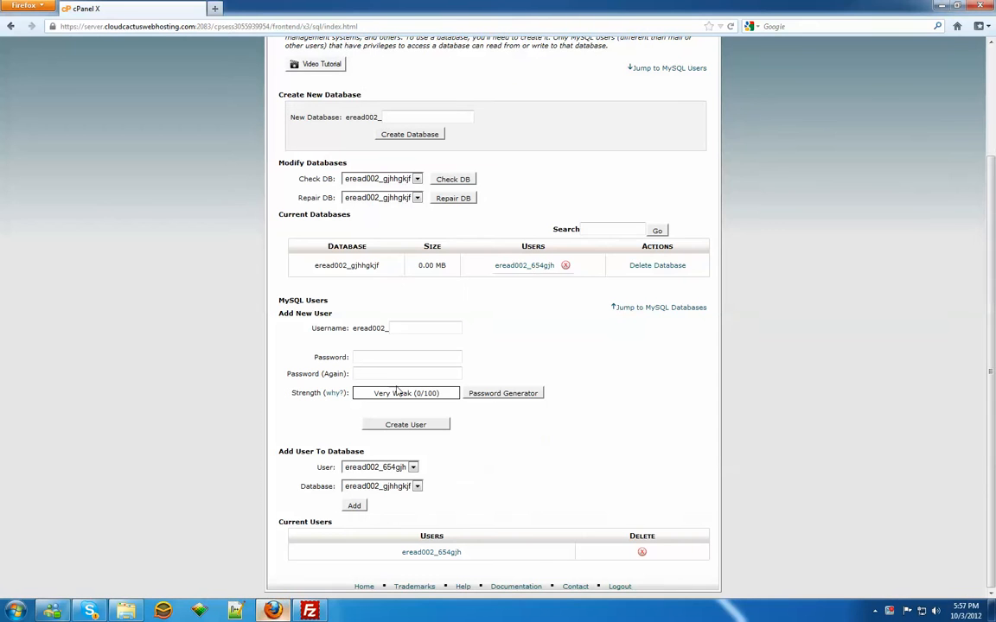
{"action": "left_click", "coordinate": [217, 9]}
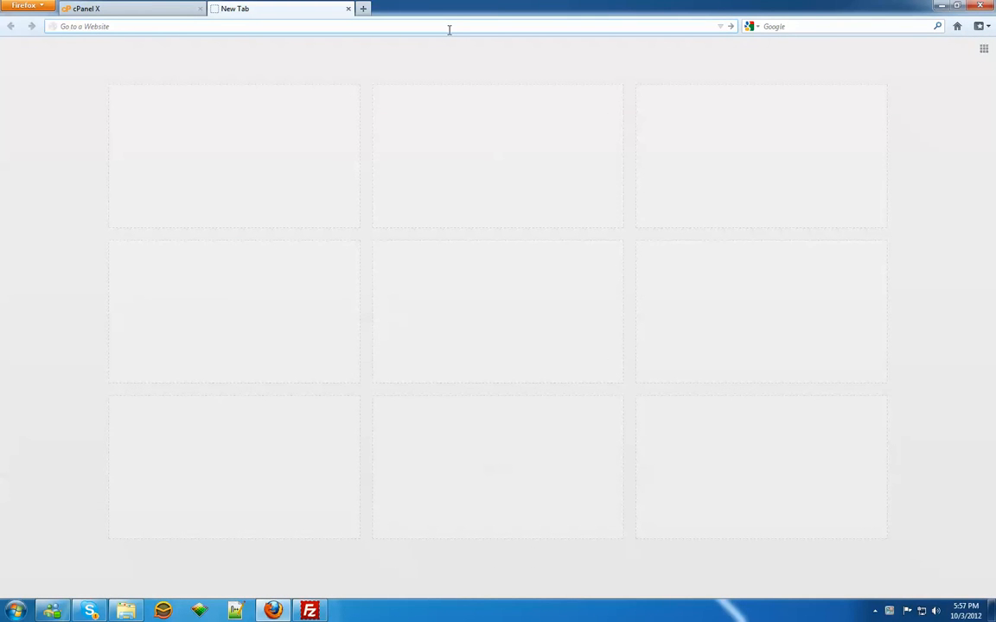
{"action": "type", "text": "http://www.e"}
{"action": "type", "text": "reader-book.com"}
{"action": "key", "text": "Return"}
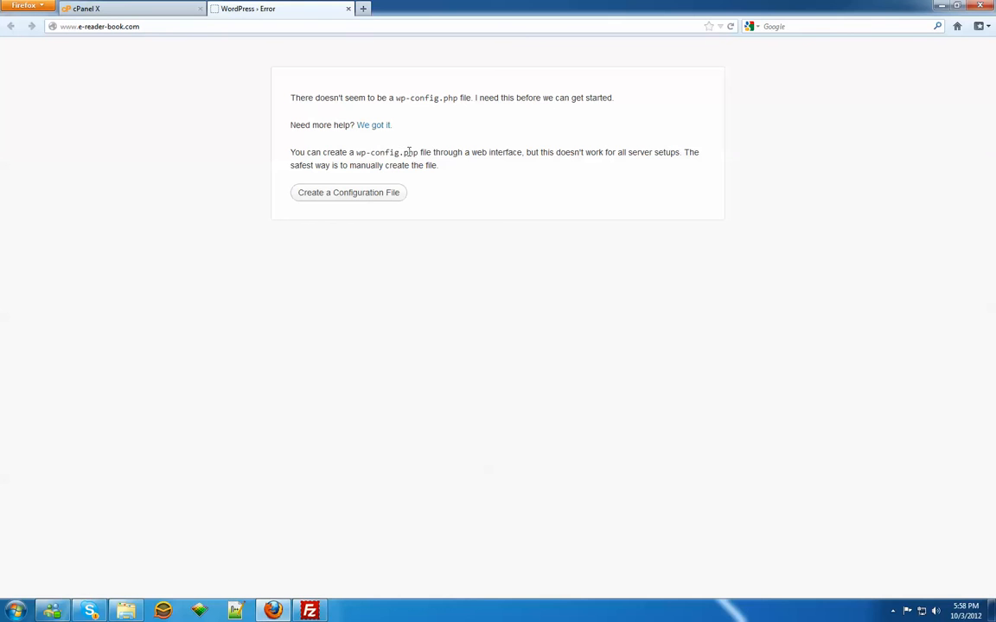
Step: Start creating the WordPress configuration file and copy database name eread002_gjhhgkjf from cPanel into Database Name
{"action": "left_click", "coordinate": [374, 196]}
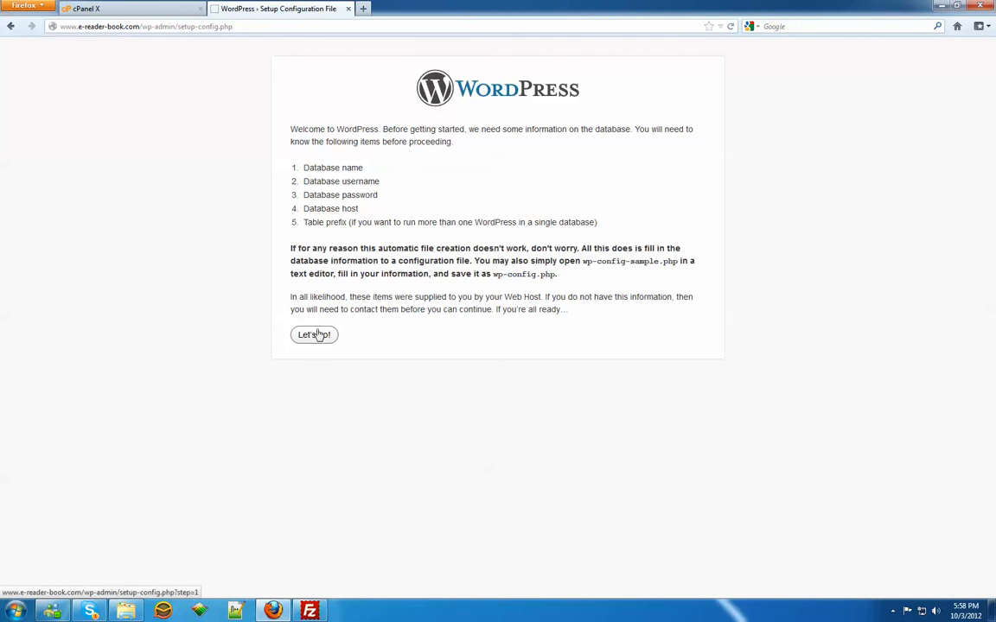
{"action": "left_click", "coordinate": [317, 335]}
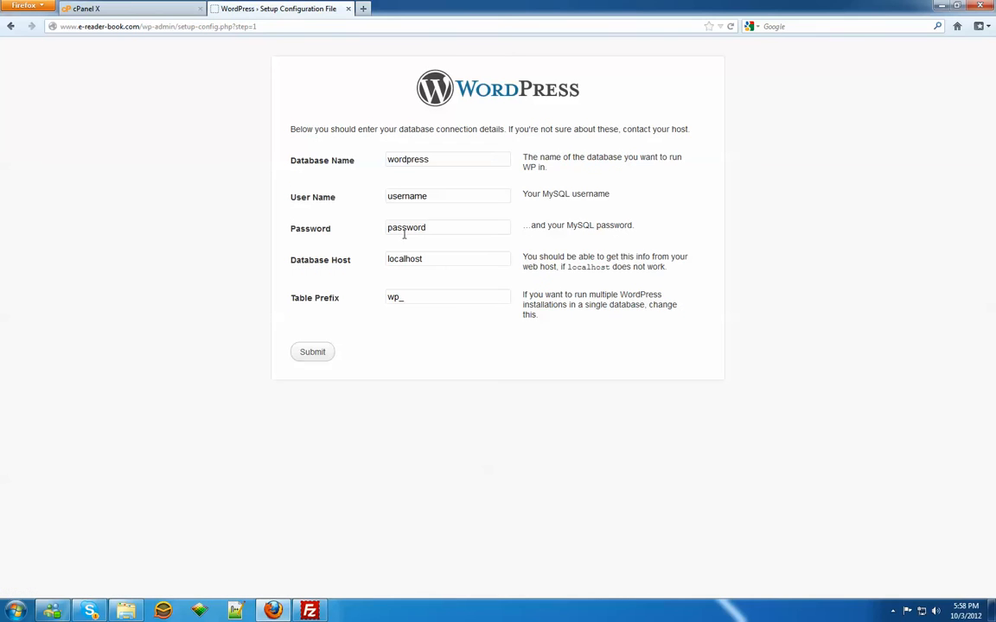
{"action": "left_click", "coordinate": [147, 14]}
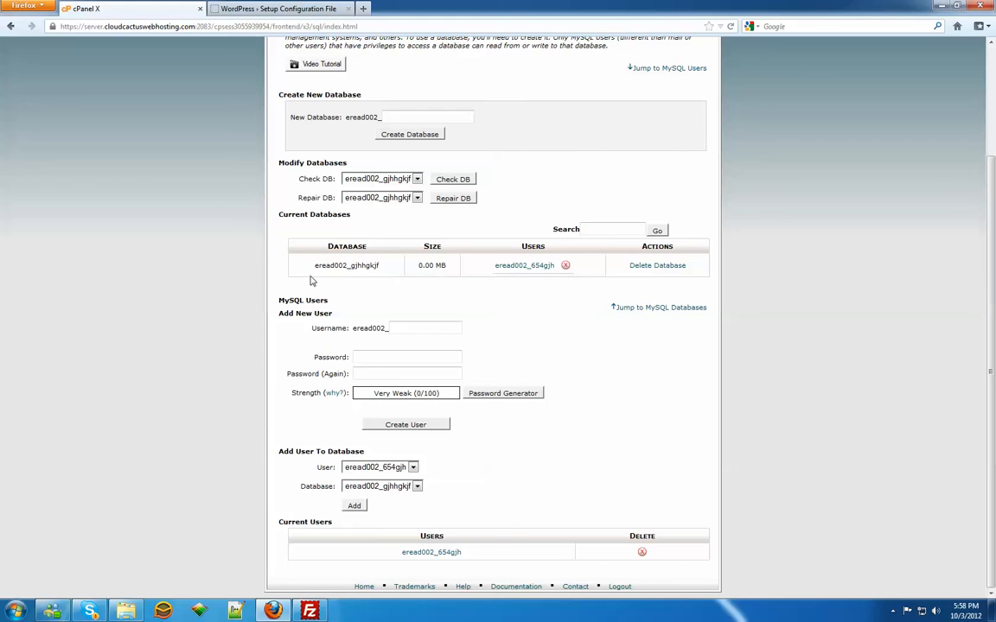
{"action": "left_click_drag", "start_coordinate": [315, 266], "coordinate": [378, 275]}
{"action": "right_click", "coordinate": [338, 270]}
{"action": "left_click", "coordinate": [327, 253]}
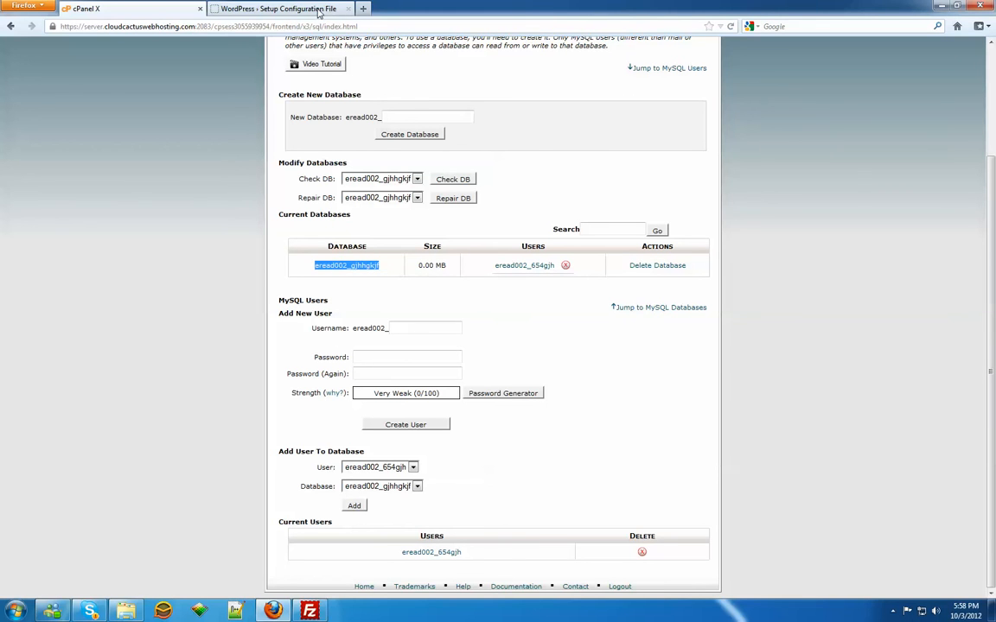
{"action": "left_click", "coordinate": [316, 15]}
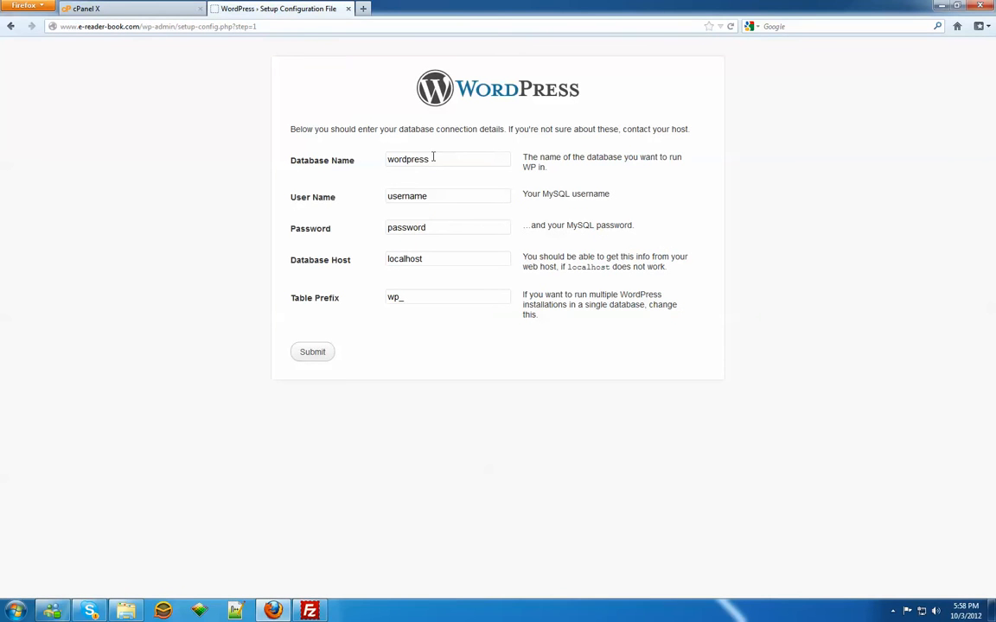
{"action": "left_click_drag", "start_coordinate": [432, 159], "coordinate": [361, 153]}
{"action": "key", "text": "ctrl+v"}
Step: Copy database user eread002_654gjh from cPanel into the WordPress setup's User Name
{"action": "left_click", "coordinate": [153, 10]}
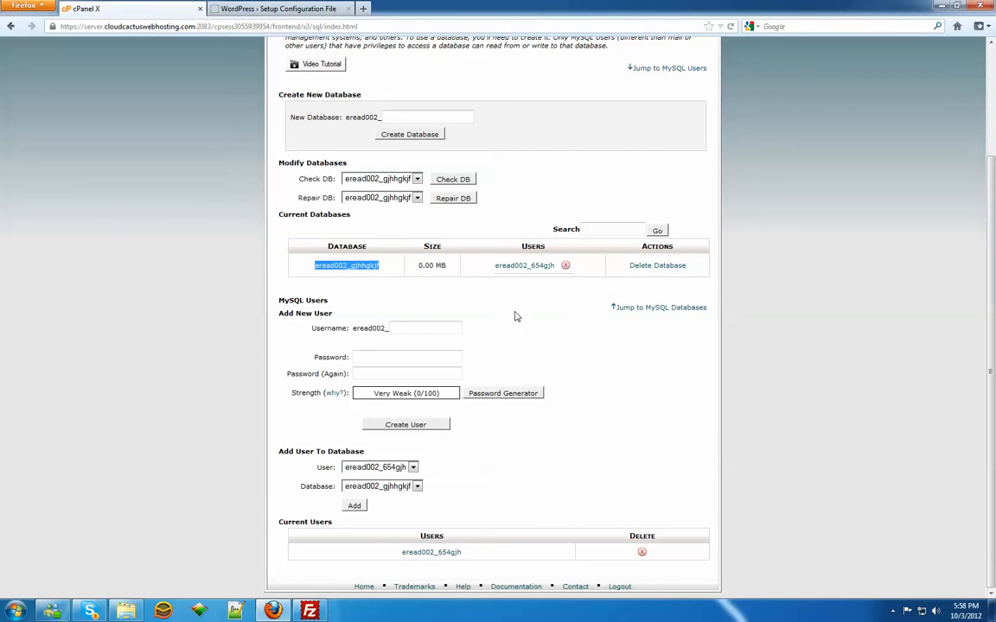
{"action": "left_click_drag", "start_coordinate": [493, 266], "coordinate": [546, 269]}
{"action": "right_click", "coordinate": [546, 269]}
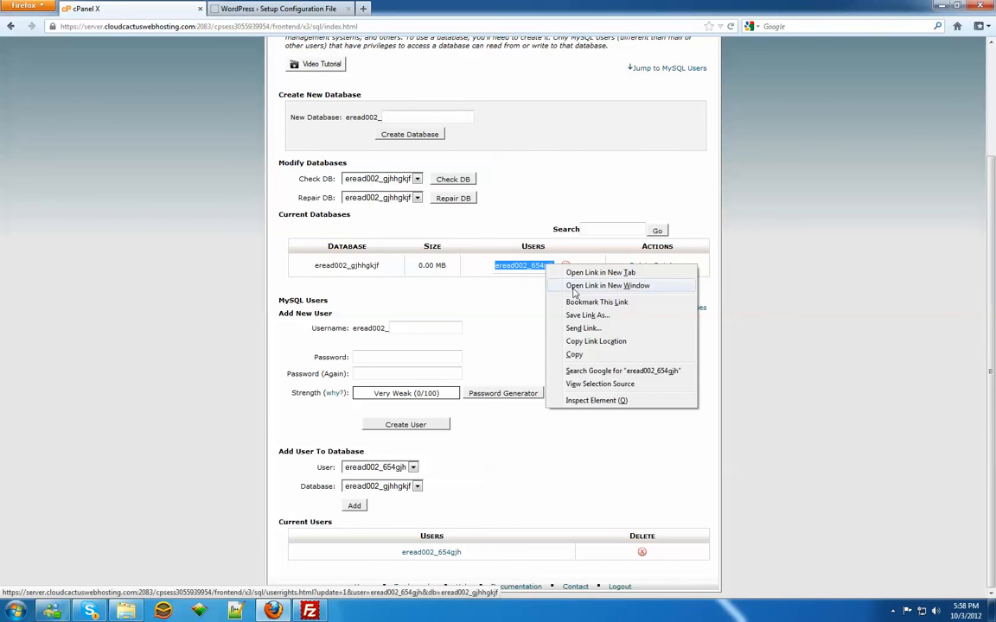
{"action": "left_click", "coordinate": [572, 321]}
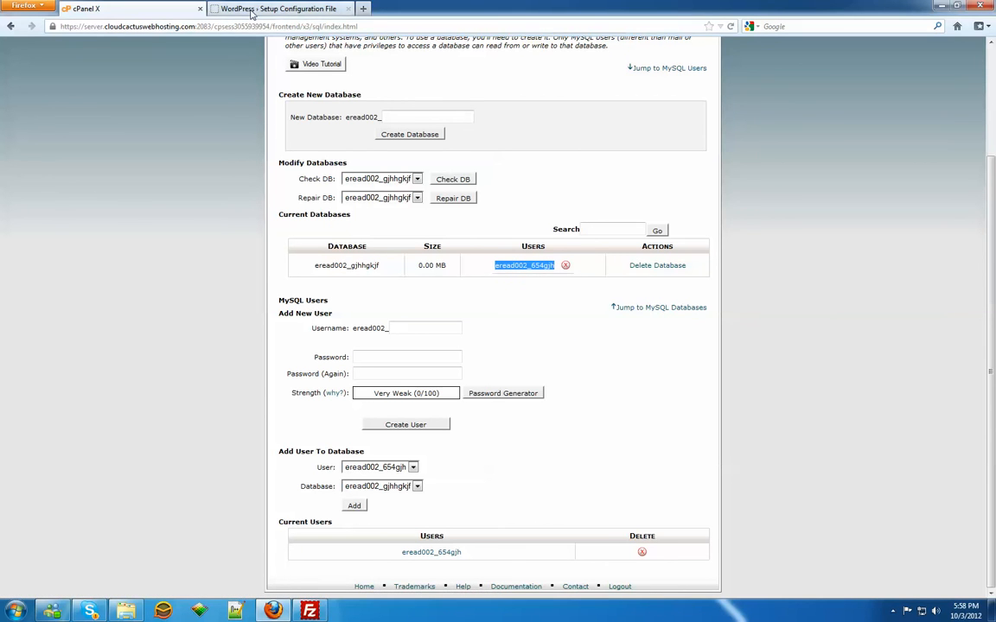
{"action": "left_click", "coordinate": [228, 11]}
{"action": "left_click_drag", "start_coordinate": [451, 195], "coordinate": [351, 197]}
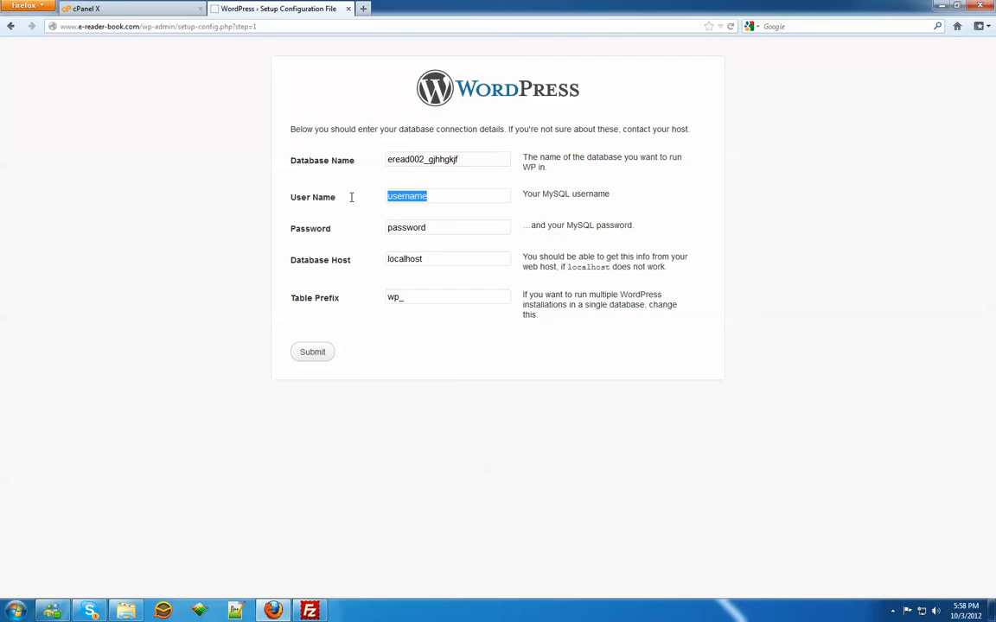
{"action": "key", "text": "ctrl+v"}
Step: Complete the database user's password, set the table prefix to wp635987_ and submit the connection details
{"action": "left_click", "coordinate": [456, 228]}
{"action": "type", "text": "5"}
{"action": "left_click", "coordinate": [399, 303]}
{"action": "type", "text": "635987"}
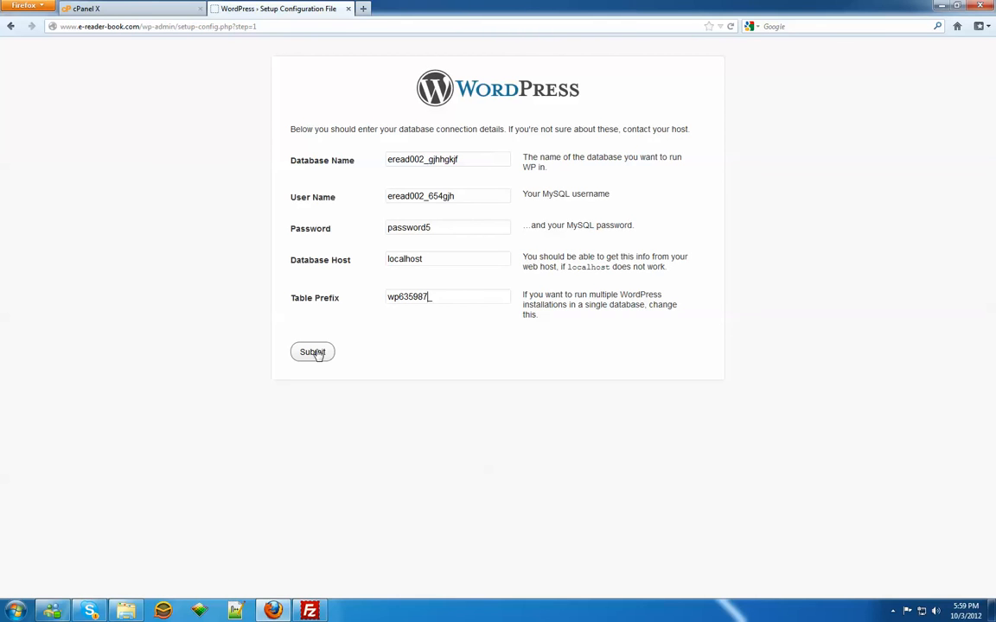
{"action": "left_click", "coordinate": [316, 353]}
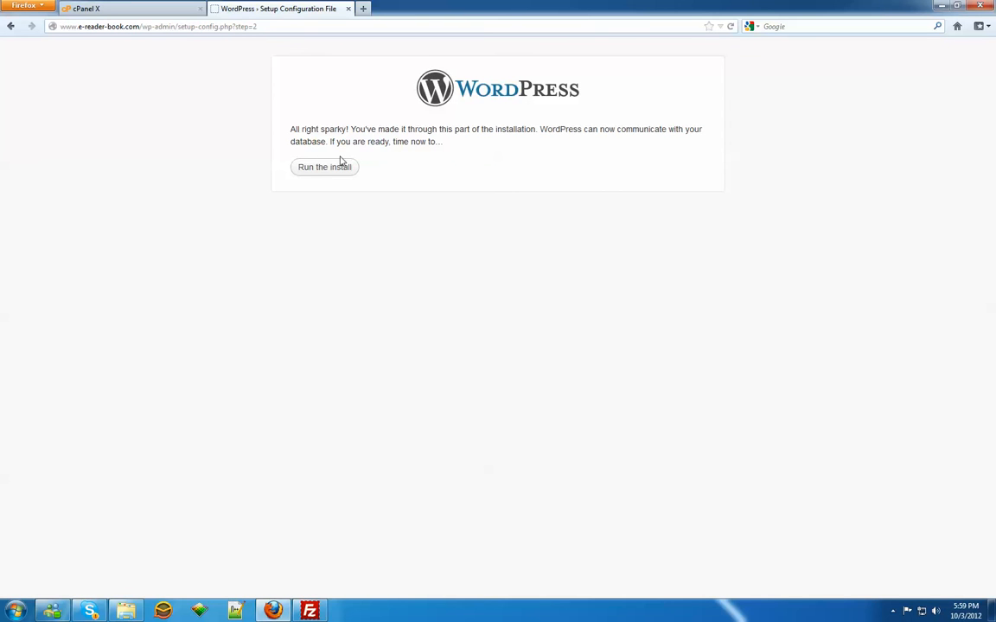
Step: Run the WordPress install and set the site title to Kindle E Book Reader
{"action": "left_click", "coordinate": [309, 166]}
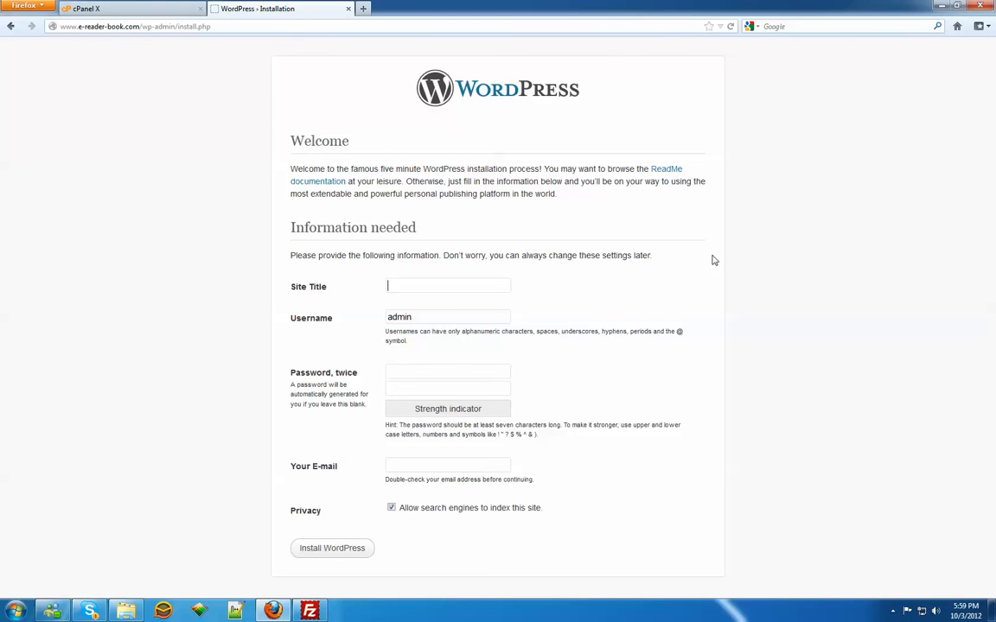
{"action": "type", "text": "Kindle E Book Reader"}
{"action": "key", "text": "Tab"}
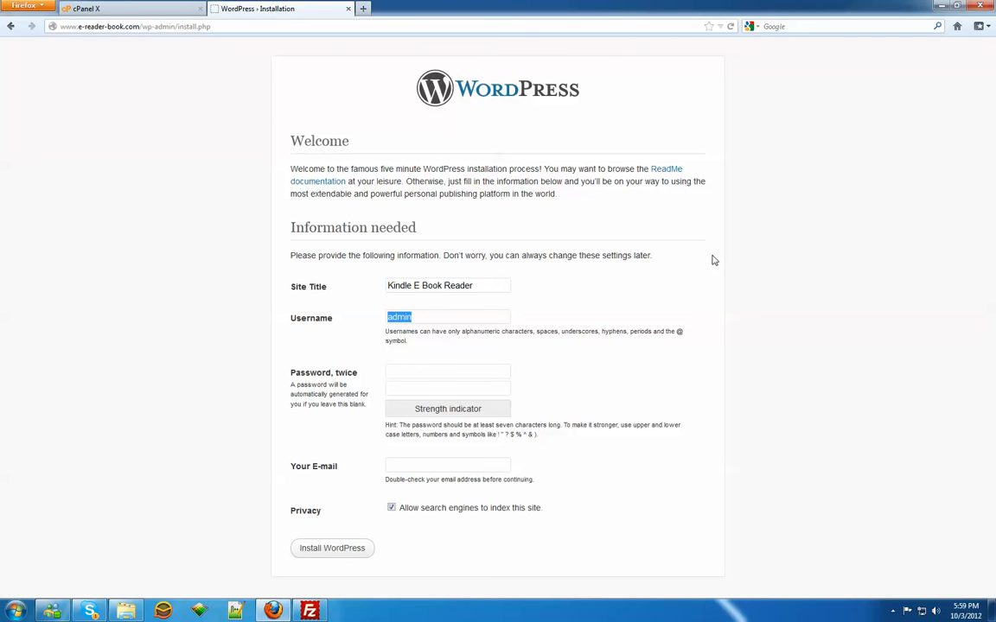
Step: Keep the username admin and try to enter the admin account's password in both password fields
{"action": "key", "text": "Tab"}
{"action": "type", "text": "********"}
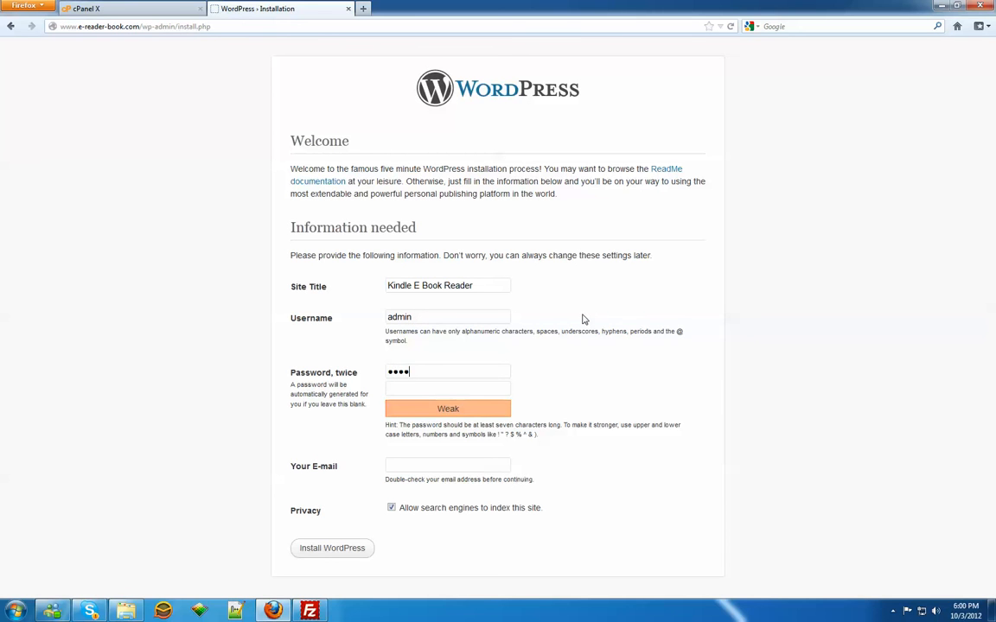
{"action": "type", "text": "*"}
{"action": "key", "text": "Tab"}
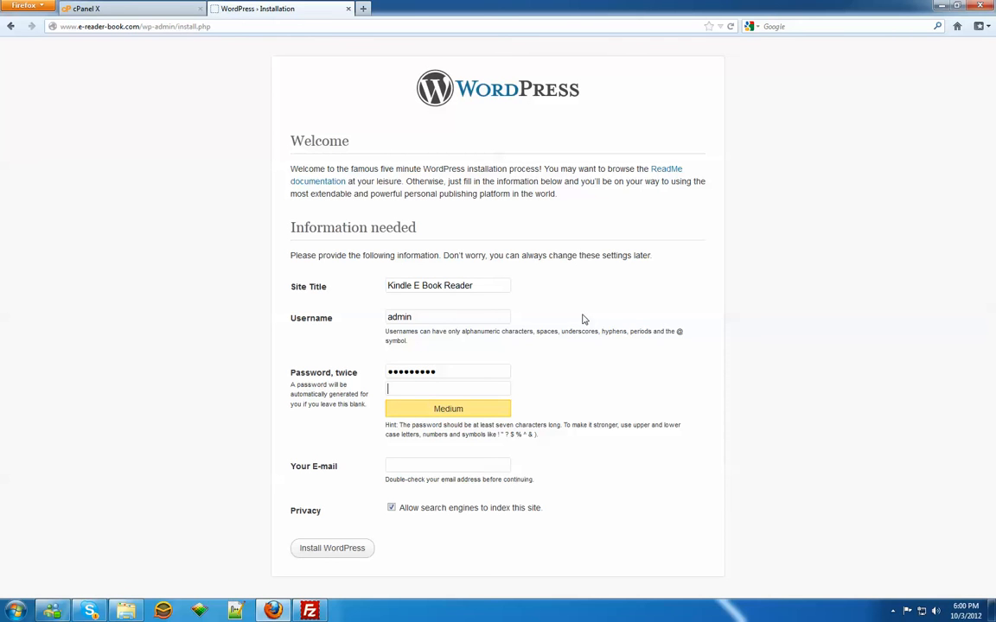
{"action": "type", "text": "********"}
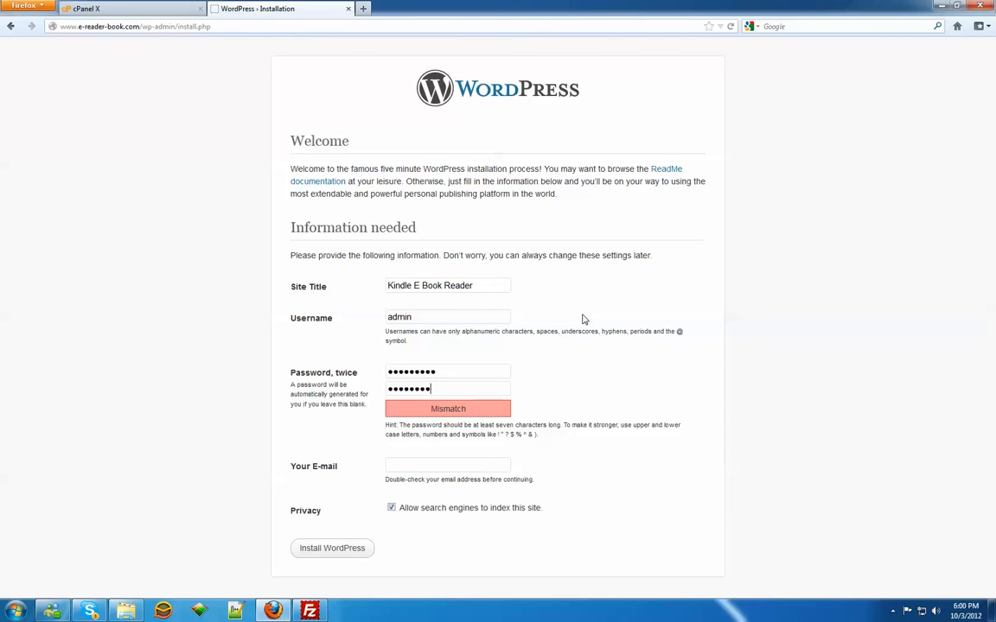
{"action": "type", "text": "*"}
Step: Copy the site's e-mail address from cPanel's Email Accounts into Your E-mail, check it and submit the WordPress installation form
{"action": "left_click", "coordinate": [154, 12]}
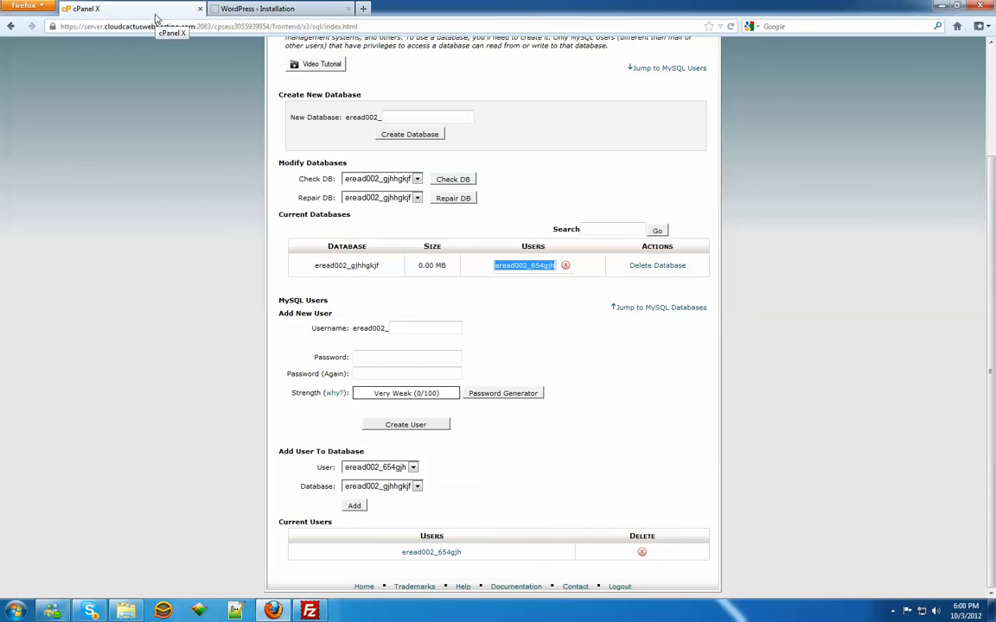
{"action": "scroll", "coordinate": [591, 205], "scroll_direction": "up", "scroll_amount": 3}
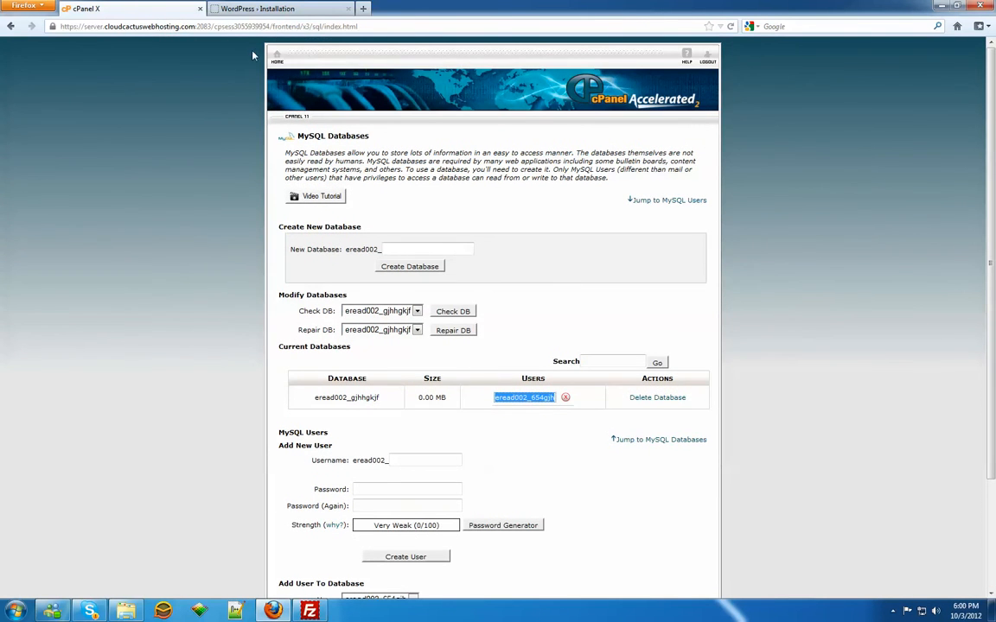
{"action": "left_click", "coordinate": [276, 57]}
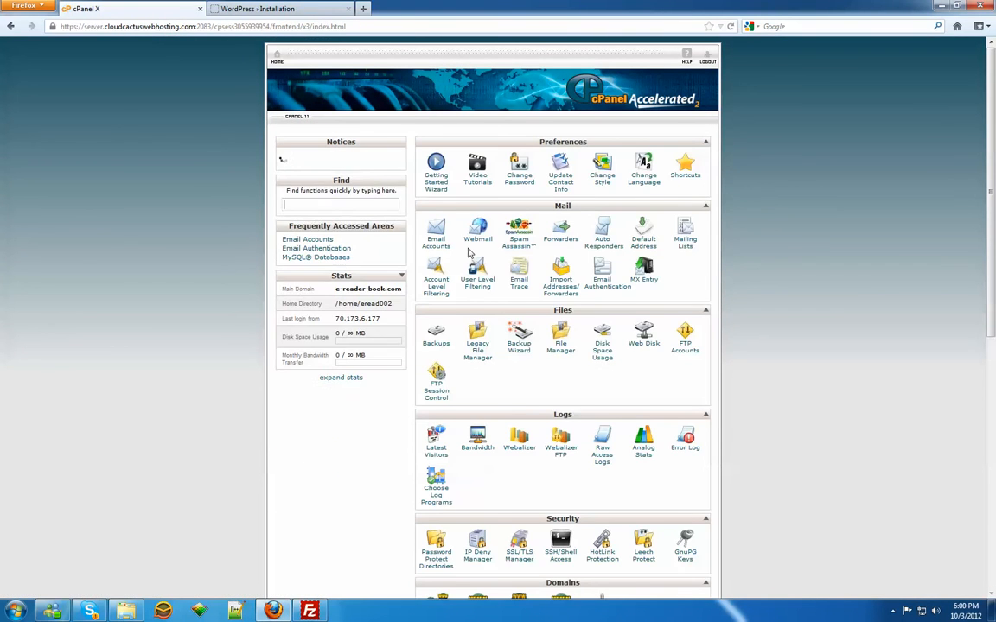
{"action": "left_click", "coordinate": [439, 248]}
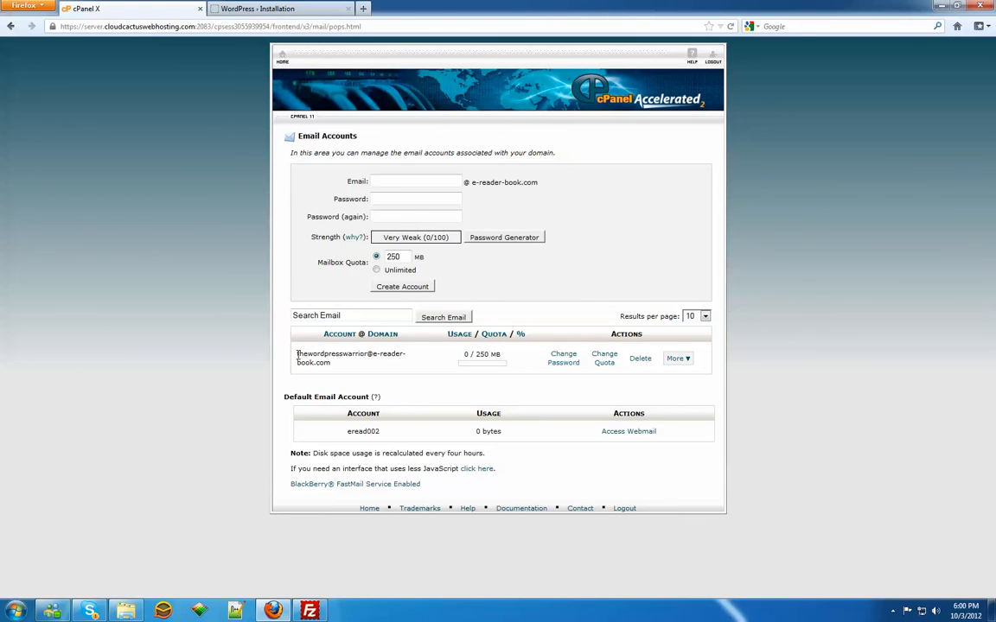
{"action": "left_click_drag", "start_coordinate": [295, 353], "coordinate": [331, 364]}
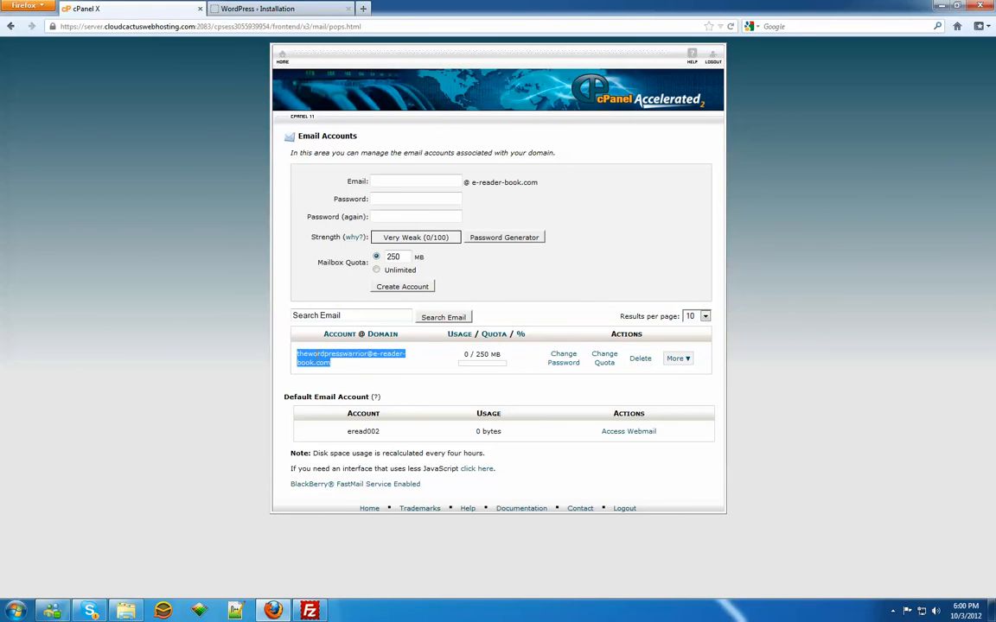
{"action": "right_click", "coordinate": [330, 362]}
{"action": "left_click", "coordinate": [341, 368]}
{"action": "left_click", "coordinate": [299, 9]}
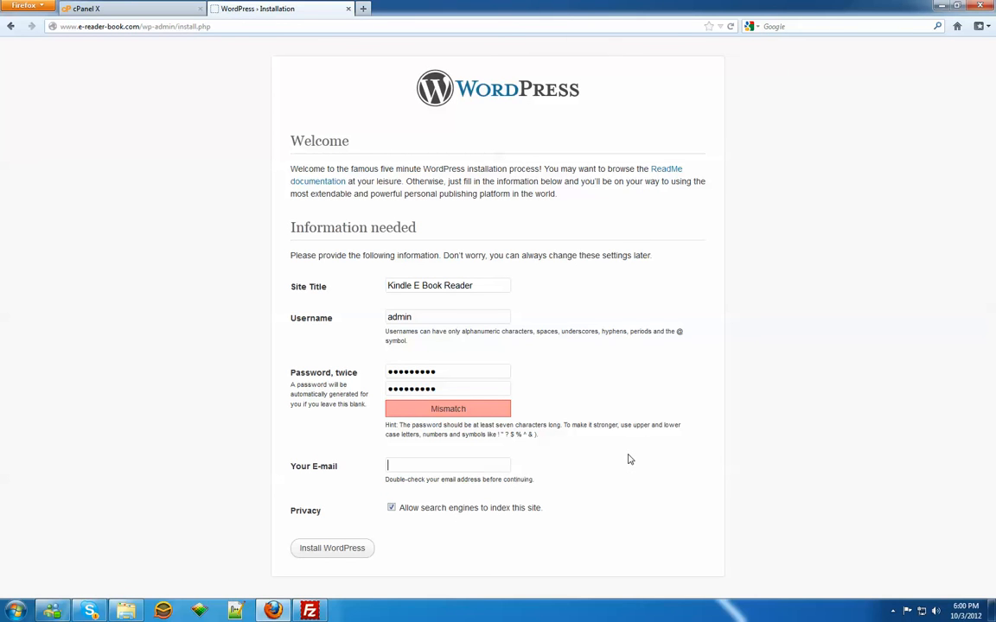
{"action": "key", "text": "ctrl+v"}
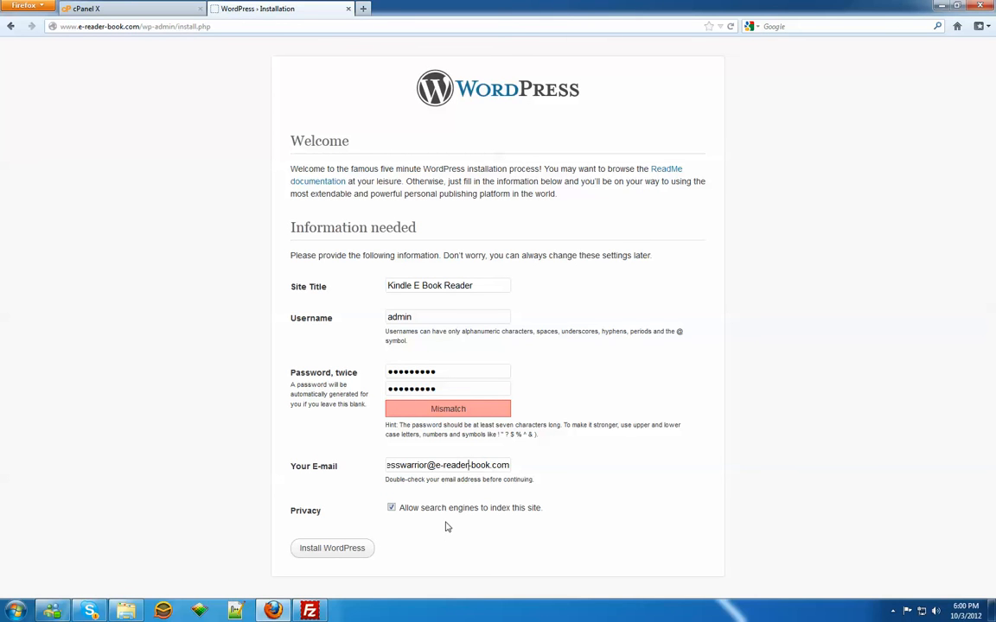
{"action": "key", "text": "Left"}
{"action": "key", "text": "Left"}
{"action": "key", "text": "Left"}
{"action": "key", "text": "Left"}
{"action": "key", "text": "Left"}
{"action": "key", "text": "Left"}
{"action": "key", "text": "Left"}
{"action": "key", "text": "Left"}
{"action": "key", "text": "Left"}
{"action": "key", "text": "Left"}
{"action": "key", "text": "Left"}
{"action": "key", "text": "Left"}
{"action": "key", "text": "Left"}
{"action": "key", "text": "Left"}
{"action": "key", "text": "Left"}
{"action": "key", "text": "Left"}
{"action": "key", "text": "Left"}
{"action": "key", "text": "Left"}
{"action": "key", "text": "Left"}
{"action": "key", "text": "Left"}
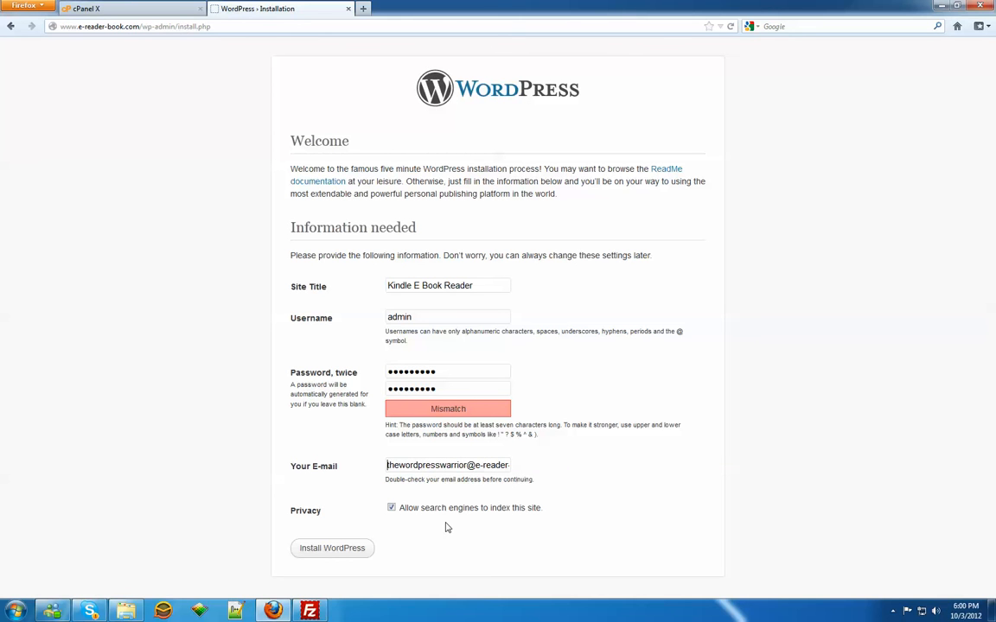
{"action": "left_click", "coordinate": [316, 551]}
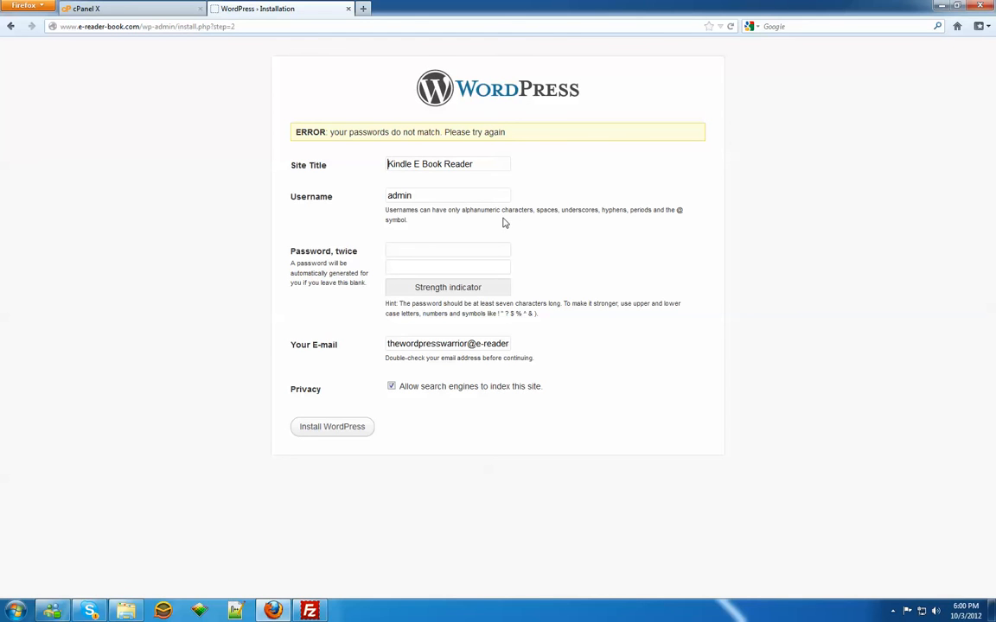
Step: Enter the admin account's password again in both password fields and install WordPress
{"action": "left_click", "coordinate": [444, 249]}
{"action": "type", "text": "********"}
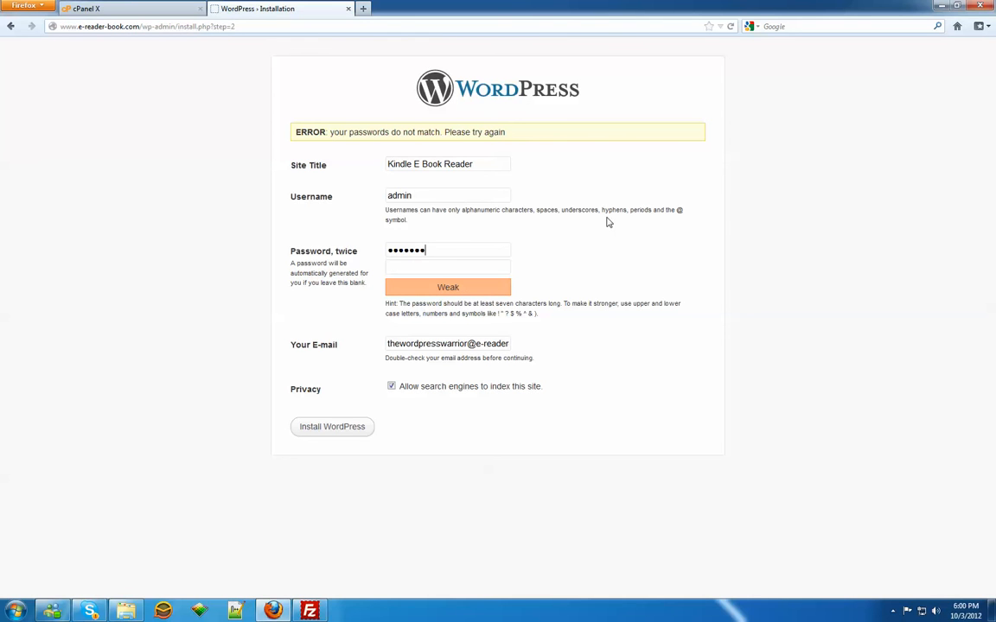
{"action": "key", "text": "BackSpace"}
{"action": "key", "text": "BackSpace"}
{"action": "key", "text": "BackSpace"}
{"action": "key", "text": "BackSpace"}
{"action": "key", "text": "BackSpace"}
{"action": "key", "text": "BackSpace"}
{"action": "key", "text": "BackSpace"}
{"action": "key", "text": "BackSpace"}
{"action": "type", "text": "*****"}
{"action": "type", "text": "12"}
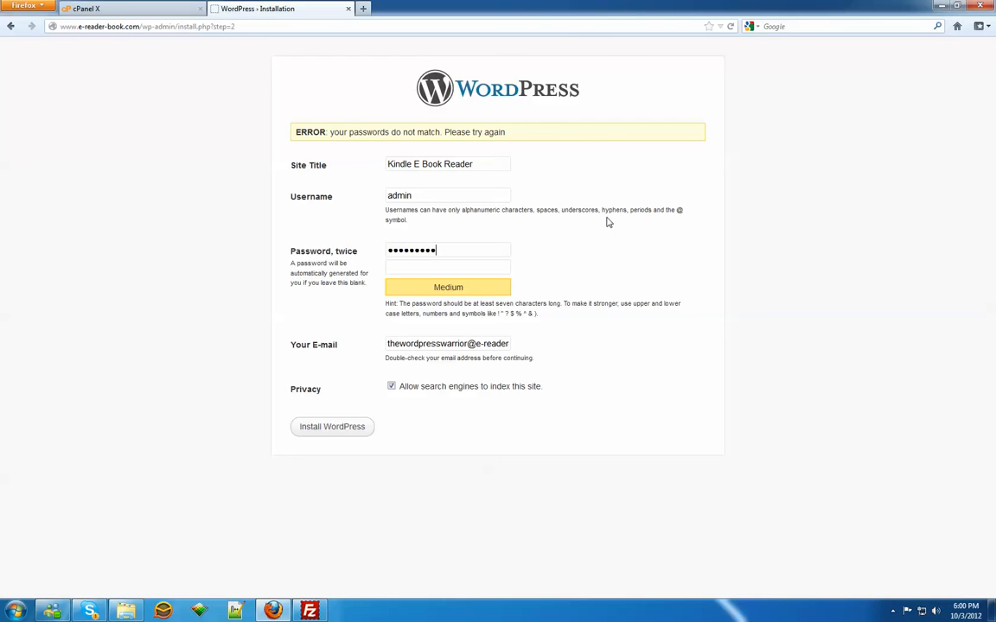
{"action": "type", "text": "*********"}
{"action": "left_click", "coordinate": [362, 426]}
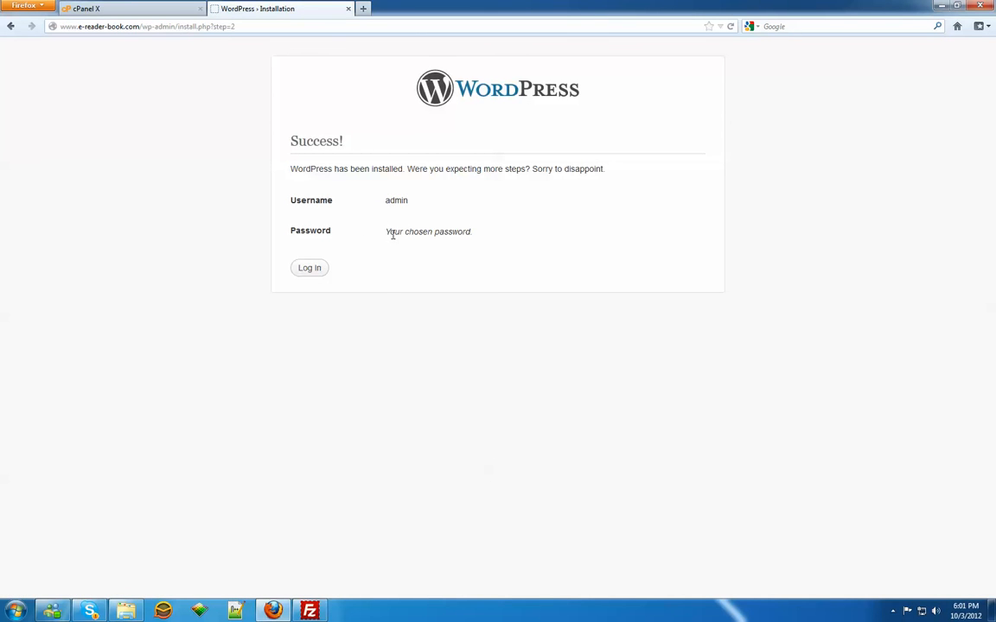
Step: Log in to the new WordPress site as admin with the account password
{"action": "left_click", "coordinate": [309, 266]}
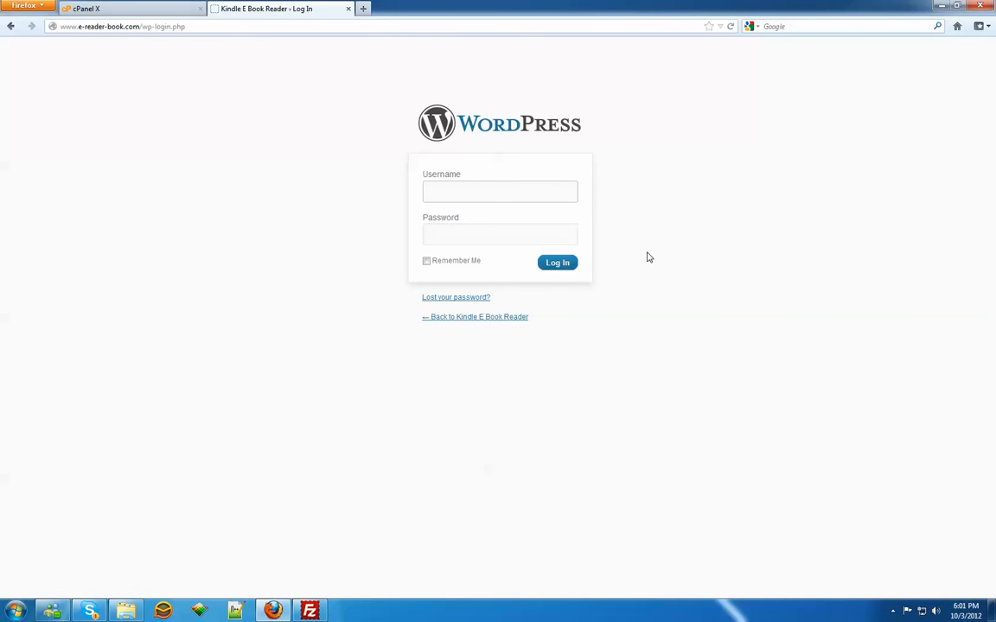
{"action": "type", "text": "admin"}
{"action": "key", "text": "Tab"}
{"action": "type", "text": "****"}
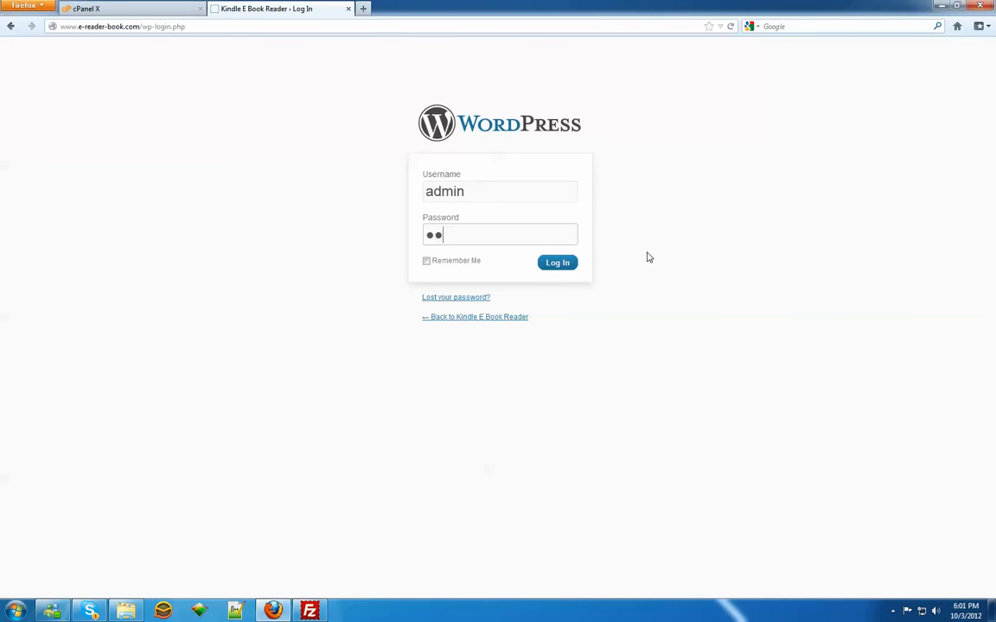
{"action": "type", "text": "*****"}
{"action": "key", "text": "Return"}
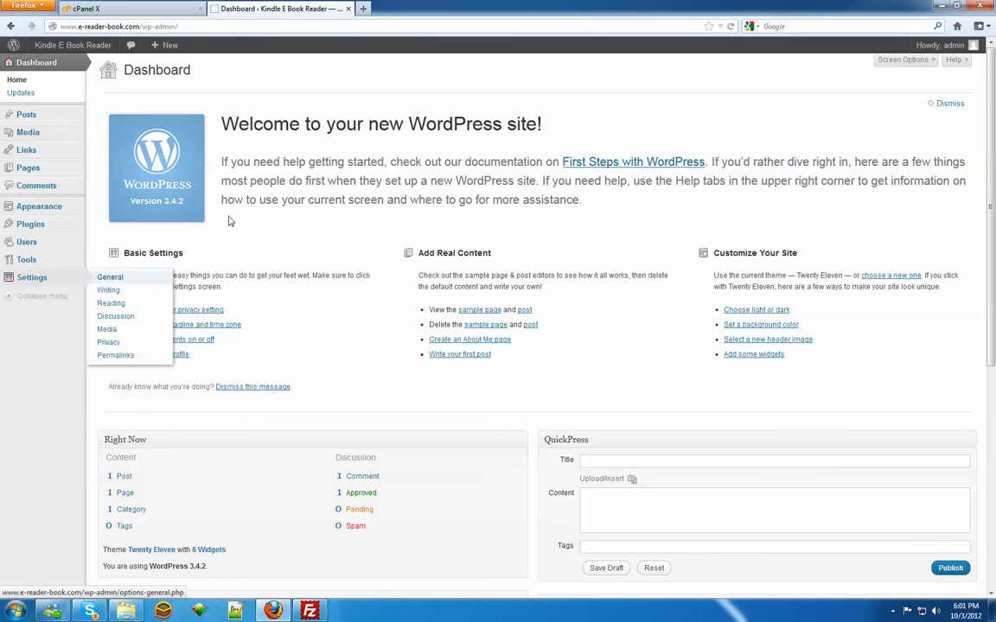
{"action": "left_click", "coordinate": [891, 611]}
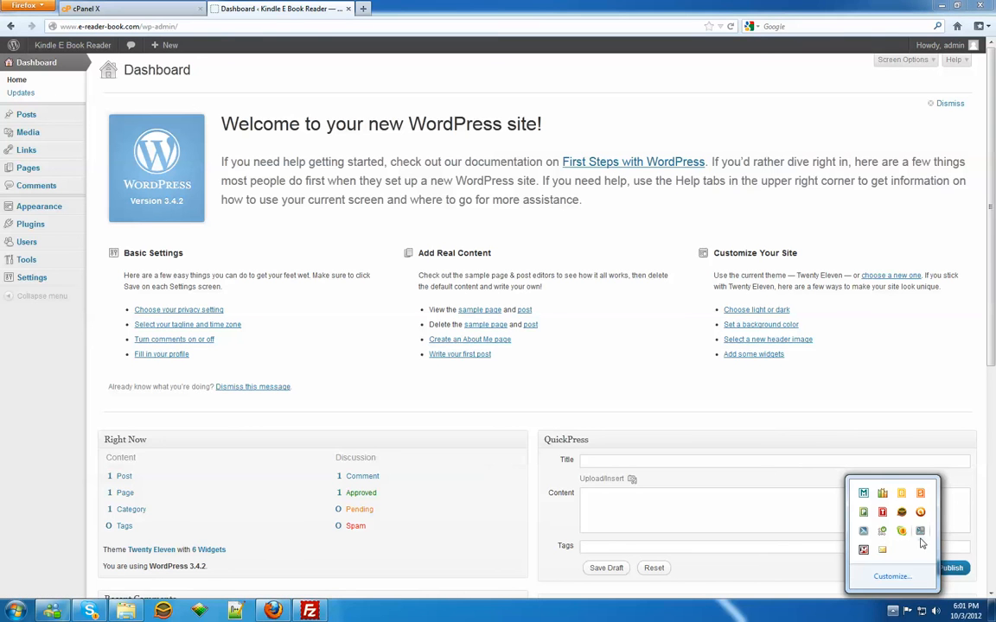